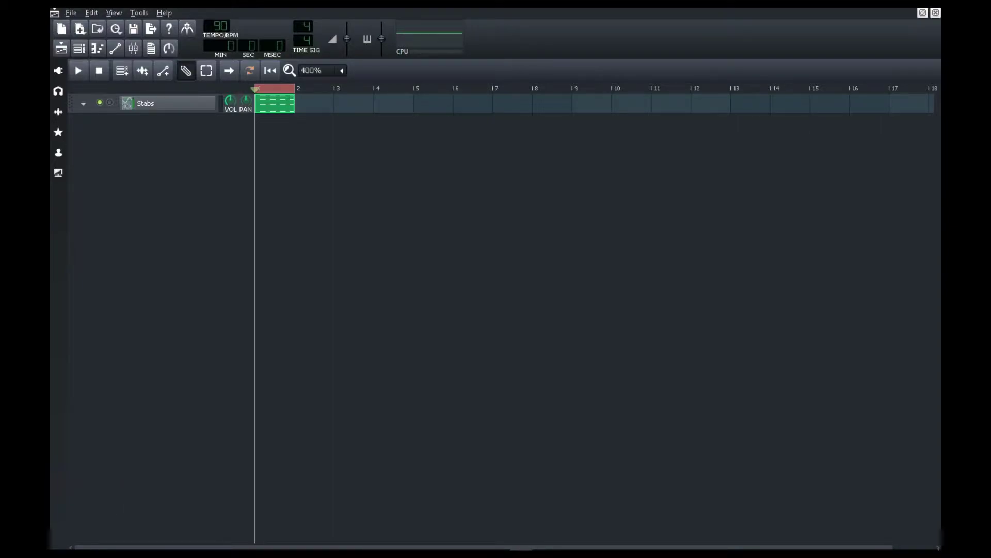
# Play the loop and add the M-ST effect to the Stabs track's effects chain.
pyautogui.press('space')
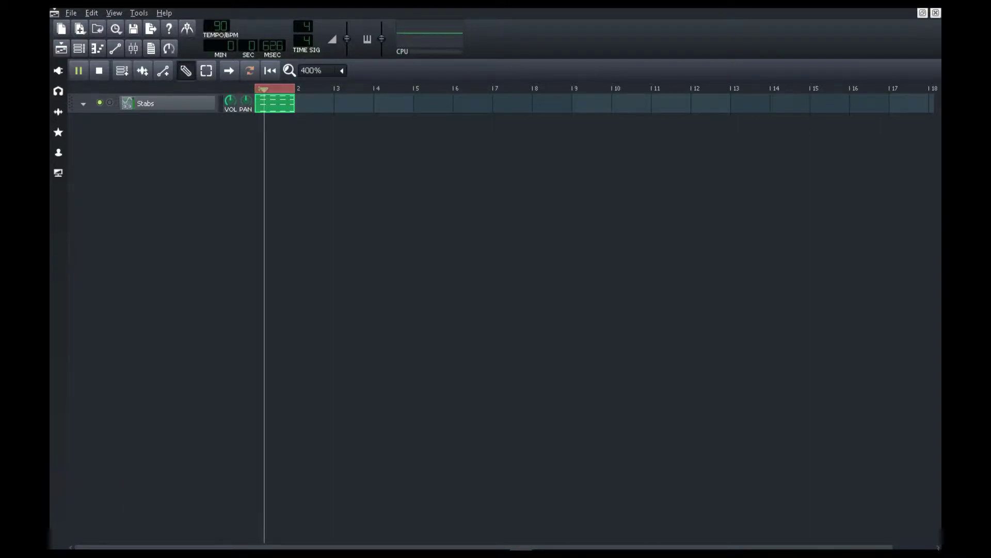
pyautogui.click(168, 104)
pyautogui.click(472, 220)
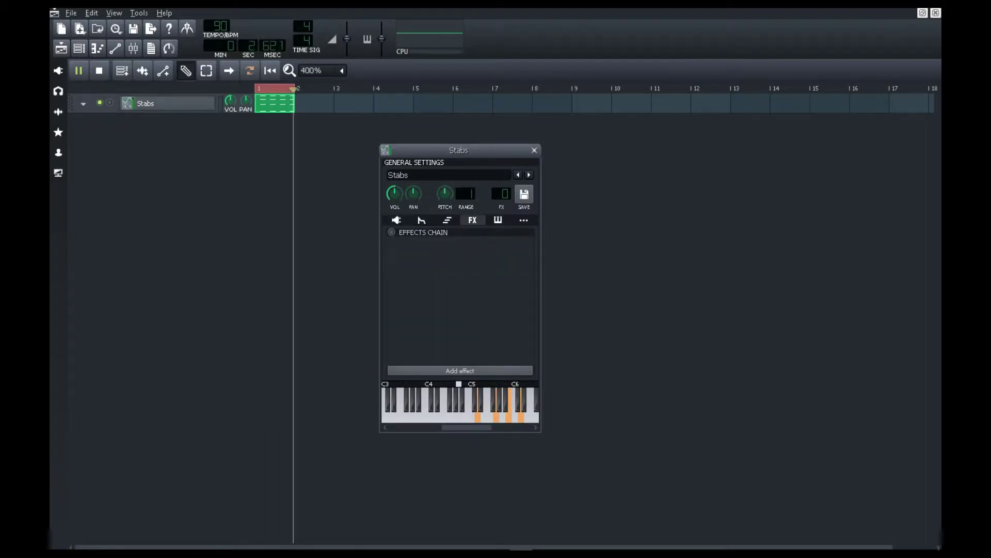
pyautogui.click(460, 370)
pyautogui.write('m-st')
pyautogui.press('Return')
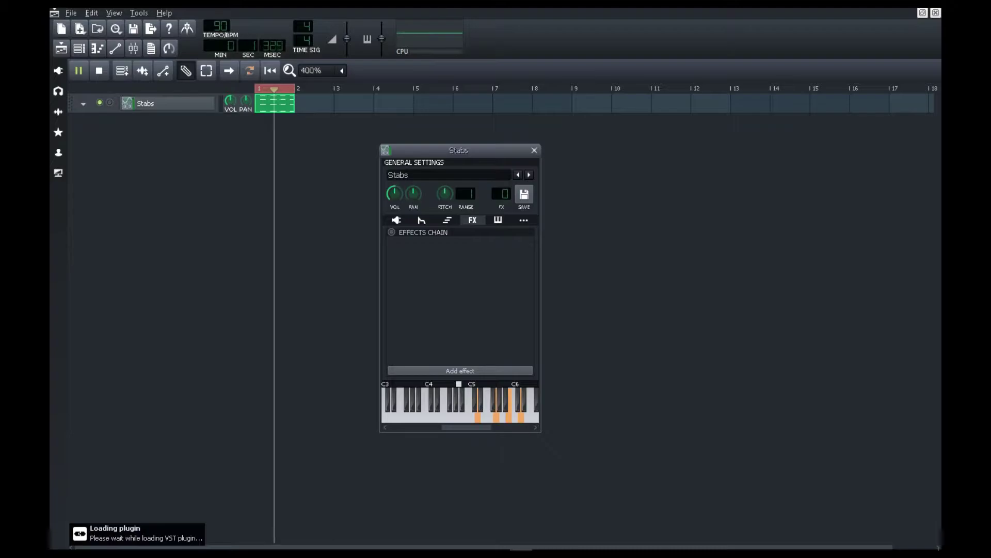
pyautogui.moveTo(846, 222); pyautogui.dragTo(683, 143)
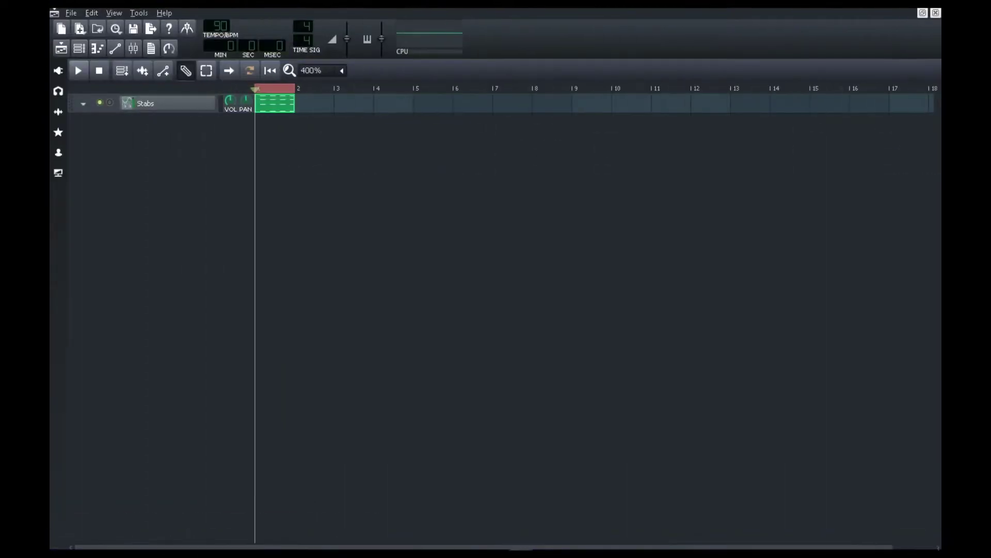
# Set ValhallaFreqEcho on the Stabs track to 1/8 delay sync, 31.2 % mix and 48 % feedback.
pyautogui.click(168, 104)
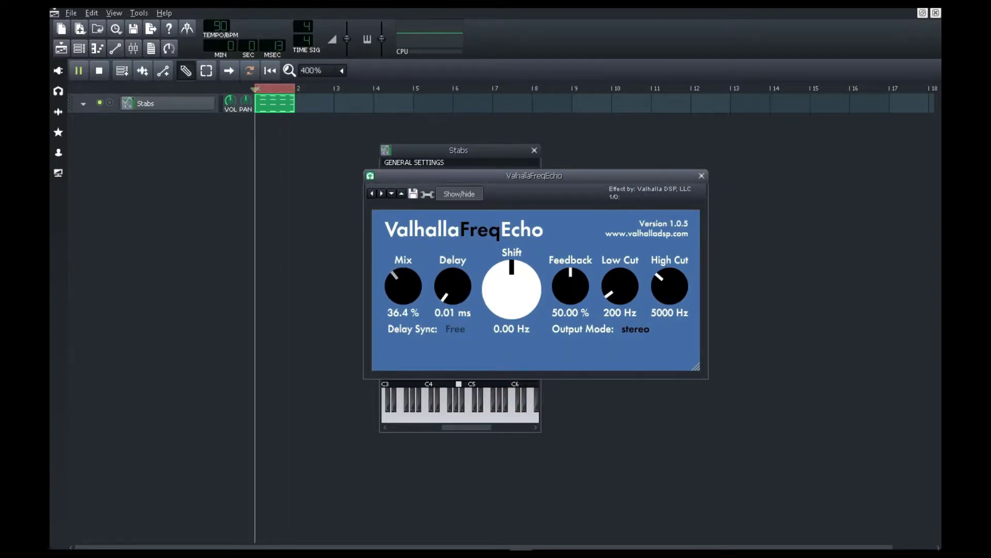
pyautogui.click(456, 329)
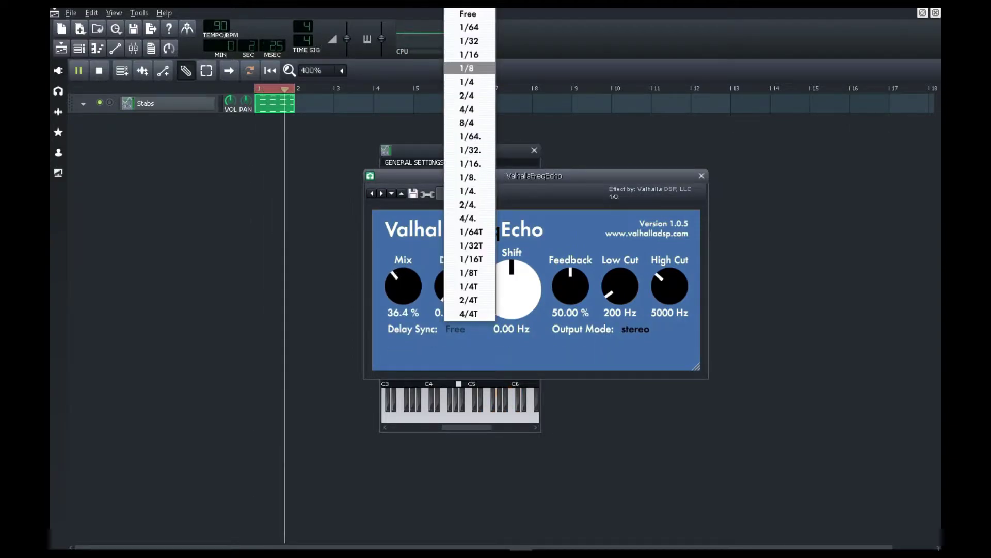
pyautogui.press('Return')
pyautogui.moveTo(403, 286)
pyautogui.mouseDown()
pyautogui.moveTo(404, 338)
pyautogui.moveTo(403, 293)
pyautogui.mouseUp()
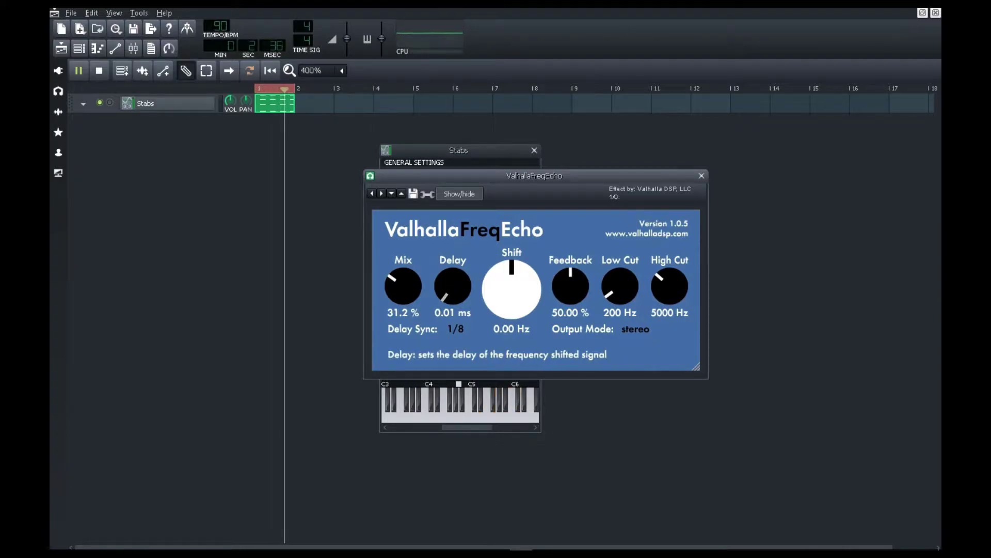
pyautogui.moveTo(571, 286); pyautogui.dragTo(570, 214)
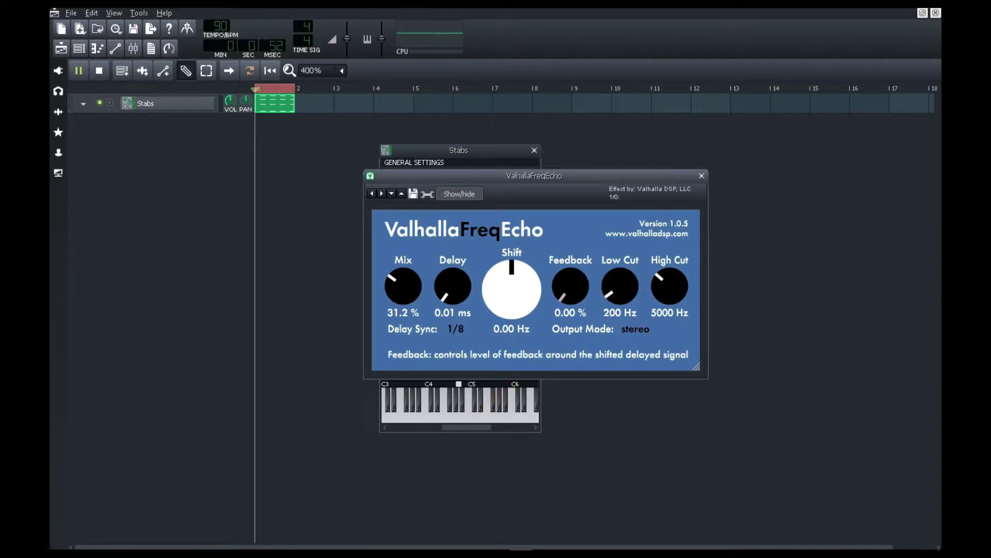
pyautogui.moveTo(571, 286); pyautogui.dragTo(571, 228)
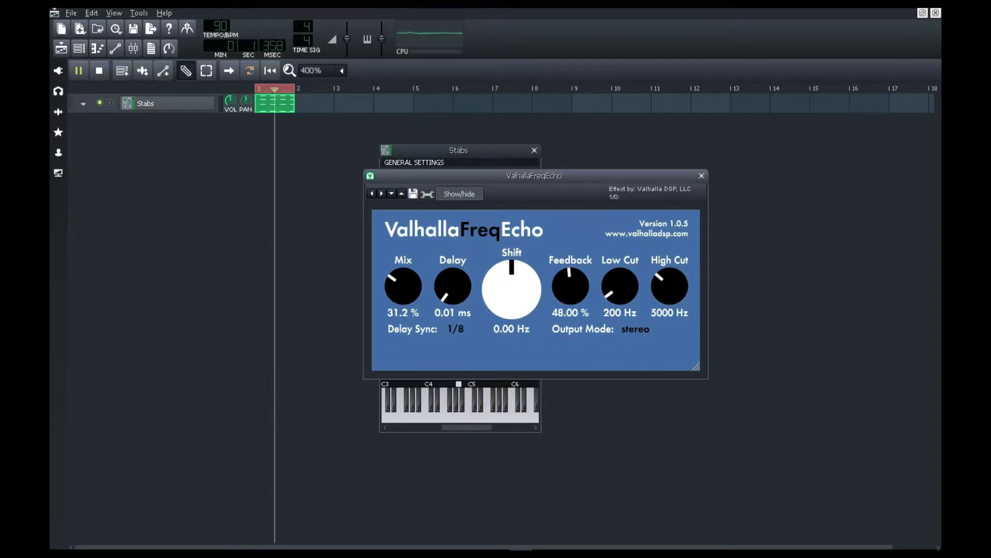
# Compare the echo's mono output mode with stereo and adjust its delay and mix amounts.
pyautogui.click(635, 329)
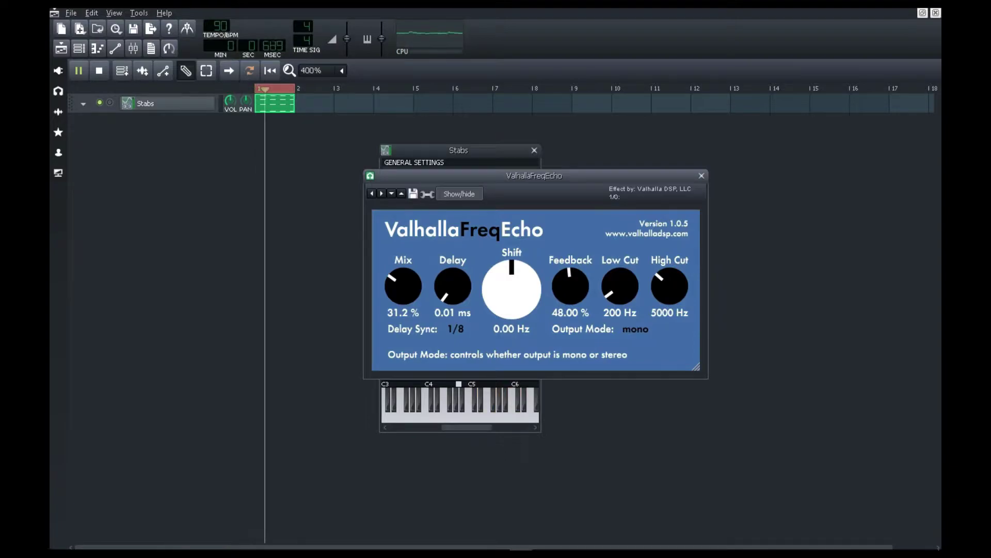
pyautogui.click(635, 329)
pyautogui.moveTo(453, 286); pyautogui.dragTo(453, 250)
pyautogui.moveTo(403, 286); pyautogui.dragTo(404, 271)
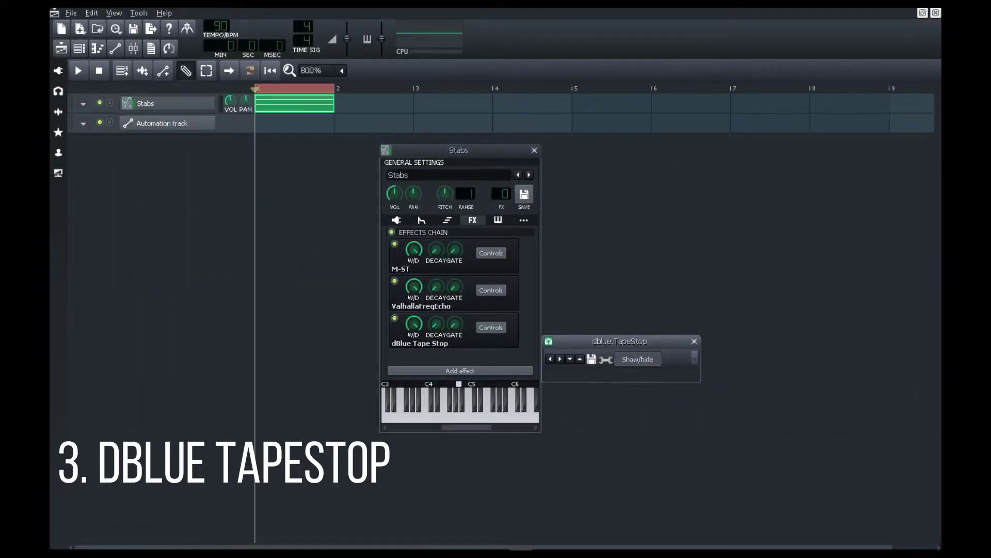
# Open the parameter controls of the dBlue Tape Stop effect and set SlowDown to 0.5.
pyautogui.moveTo(620, 341); pyautogui.dragTo(255, 193)
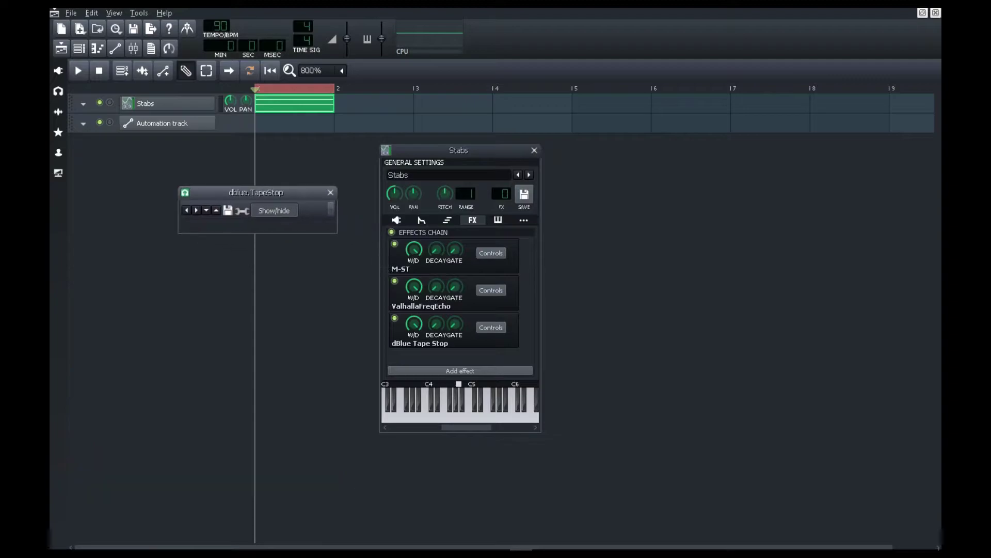
pyautogui.click(242, 211)
pyautogui.moveTo(645, 341); pyautogui.dragTo(310, 258)
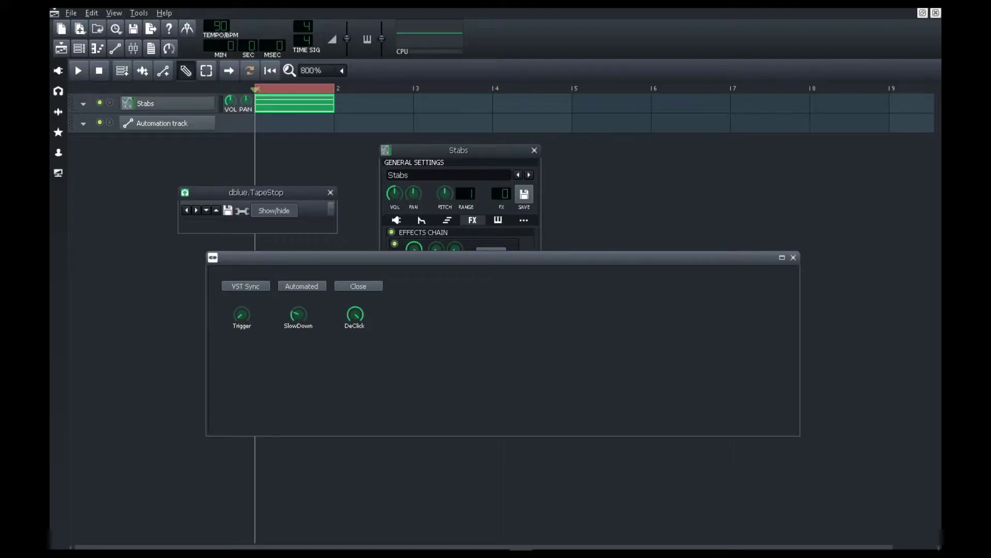
pyautogui.doubleClick(299, 315)
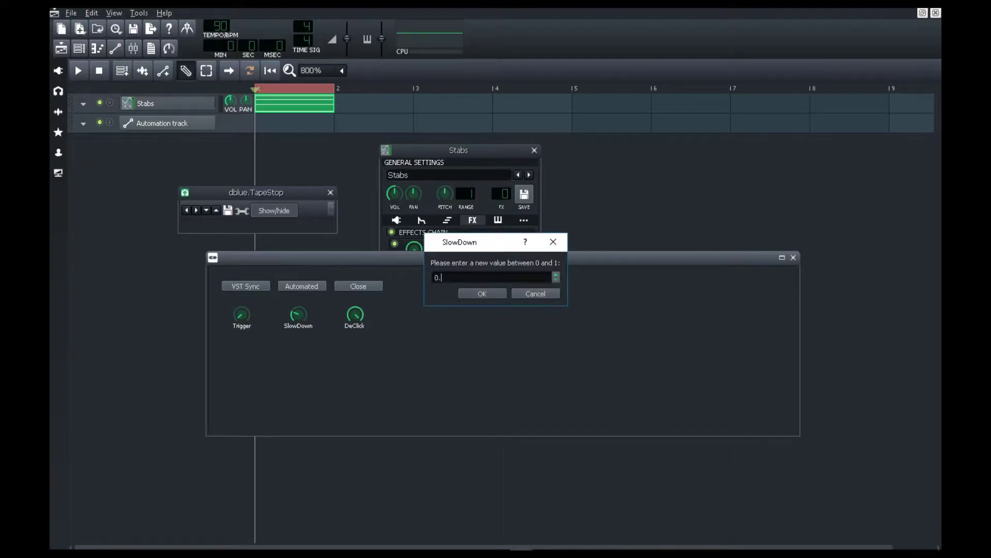
pyautogui.write('5')
pyautogui.press('Return')
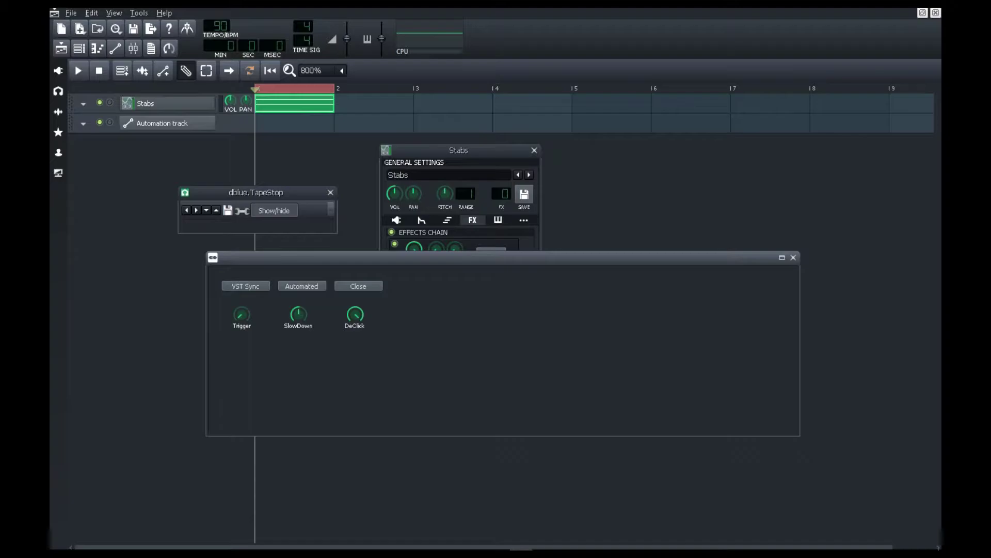
# Assign the Tape Stop Trigger parameter to an automation clip in bar 1 and close the effect and instrument windows.
pyautogui.moveTo(241, 314); pyautogui.dragTo(289, 123)
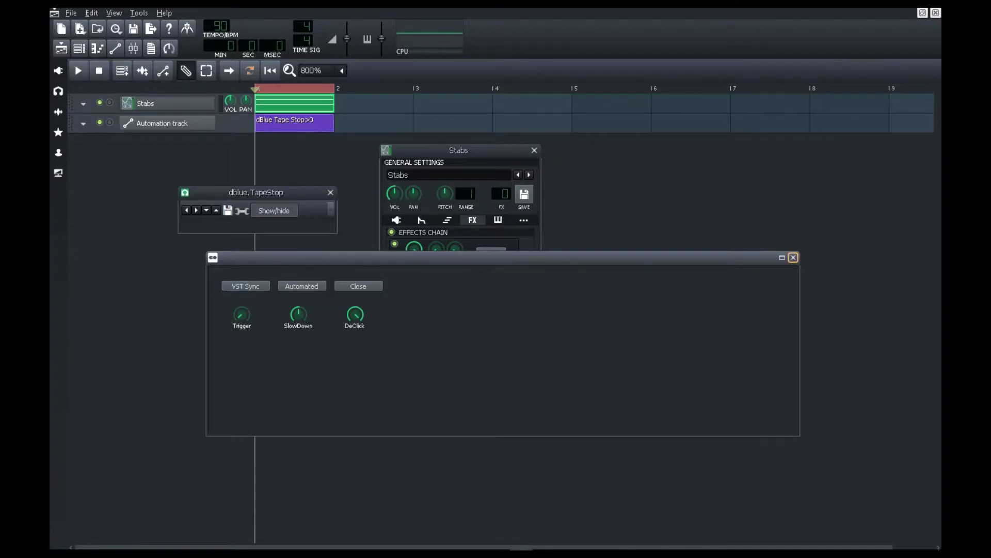
pyautogui.click(793, 257)
pyautogui.click(330, 193)
pyautogui.click(535, 150)
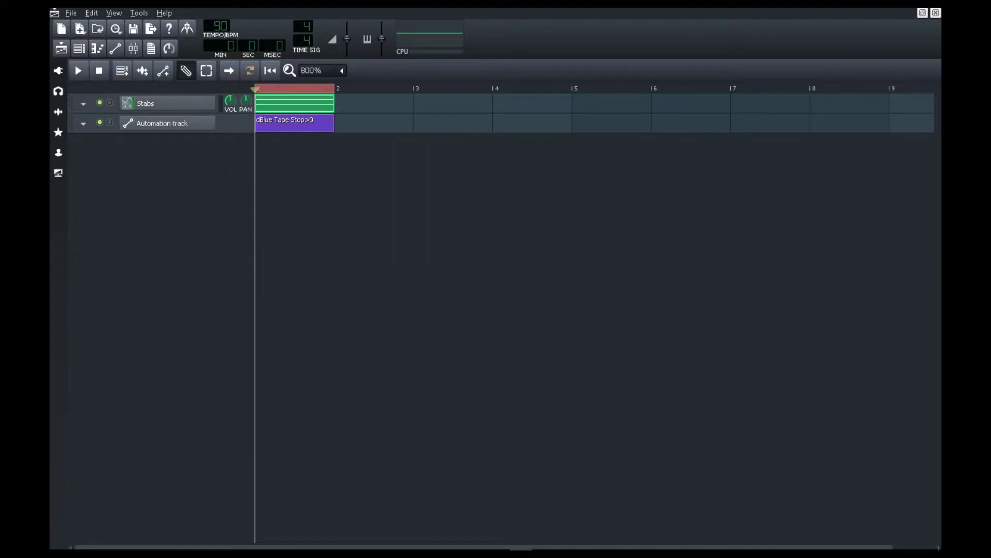
# Shape the Tape Stop automation as a linear ramp from 0 at beat 4 of bar 1 up to 1 at bar 2.
pyautogui.scroll(1, 372, 123)
pyautogui.doubleClick(408, 126)
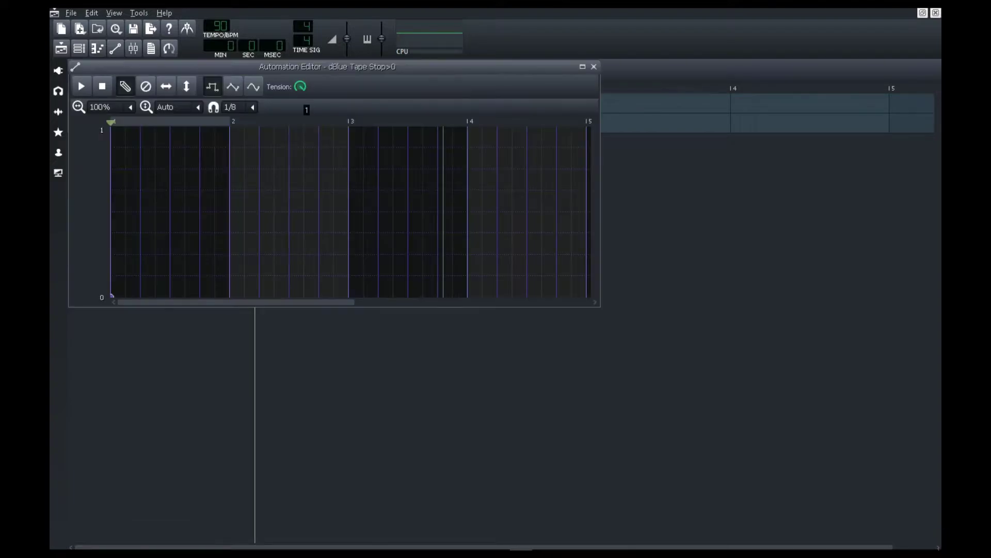
pyautogui.click(171, 294)
pyautogui.click(200, 294)
pyautogui.moveTo(230, 181); pyautogui.dragTo(229, 125)
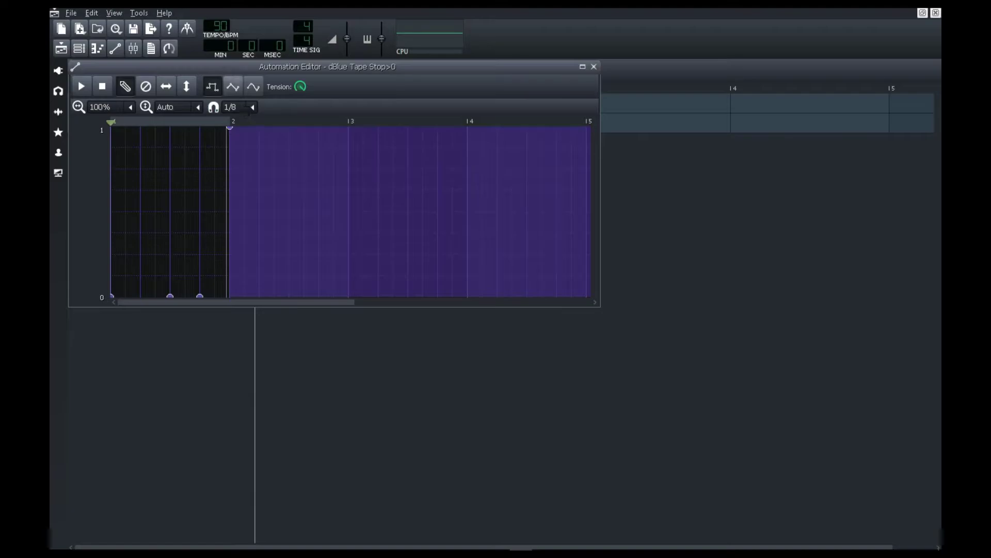
pyautogui.click(233, 86)
pyautogui.rightClick(170, 284)
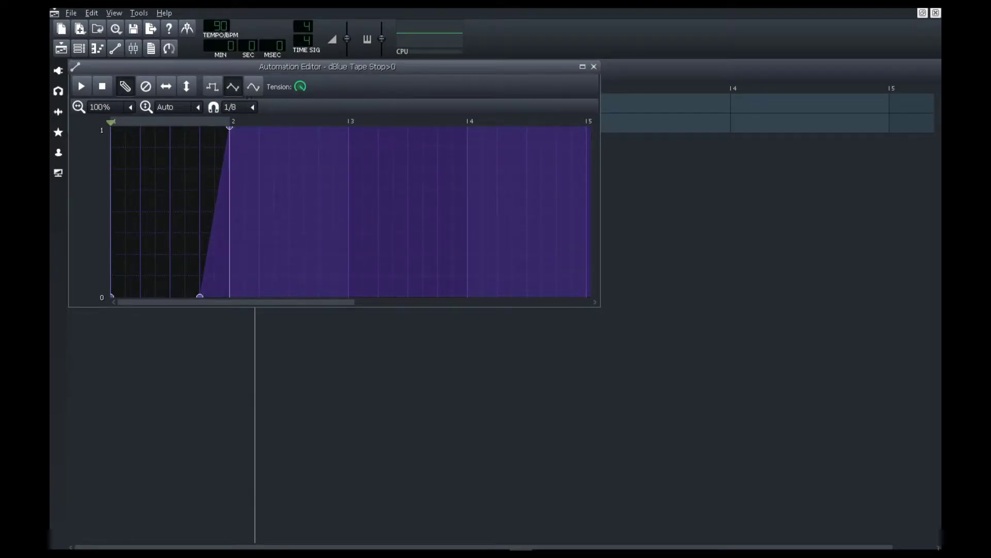
pyautogui.click(593, 66)
# Play the loop with the tape stop automation and adjust the SlowDown parameter of the Stabs track's Tape Stop effect.
pyautogui.press('space')
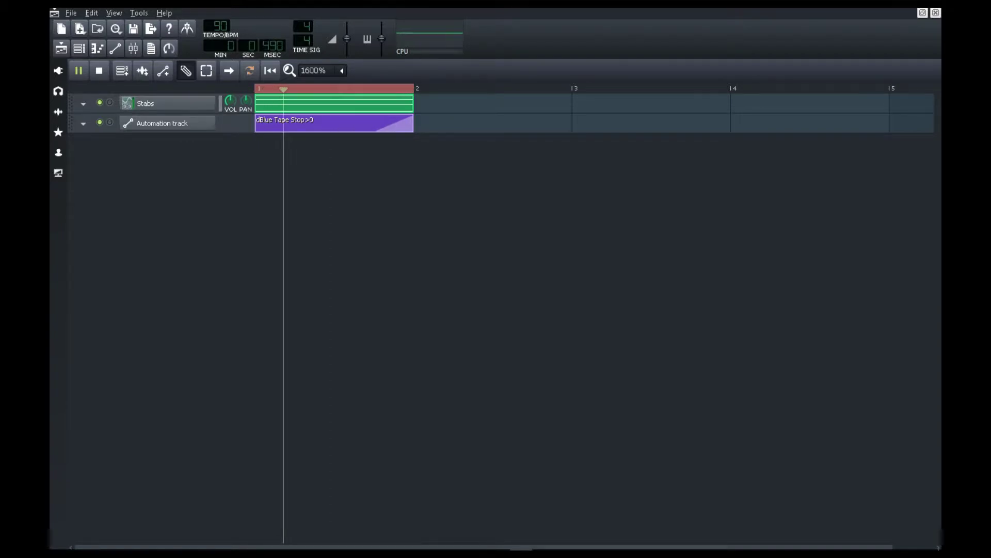
pyautogui.click(167, 104)
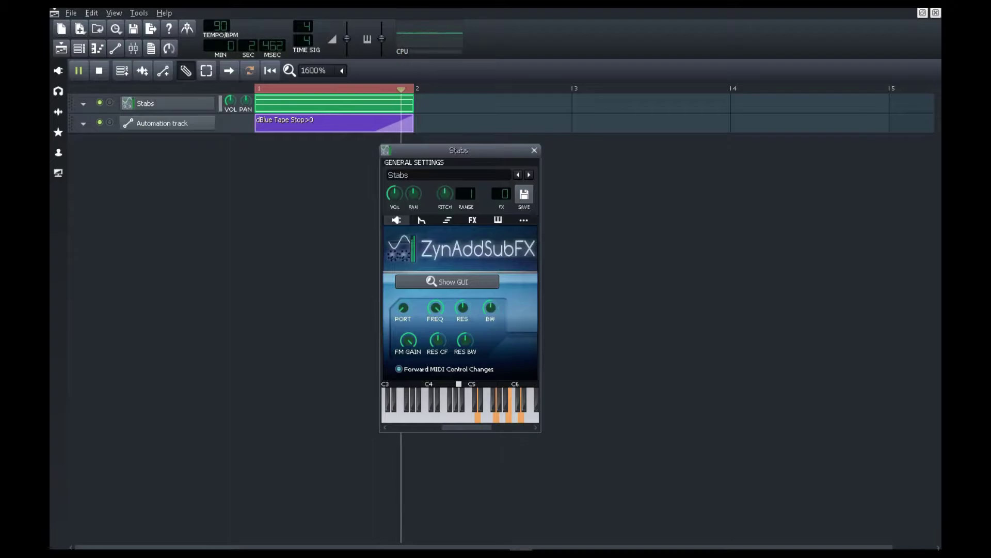
pyautogui.click(472, 220)
pyautogui.click(491, 327)
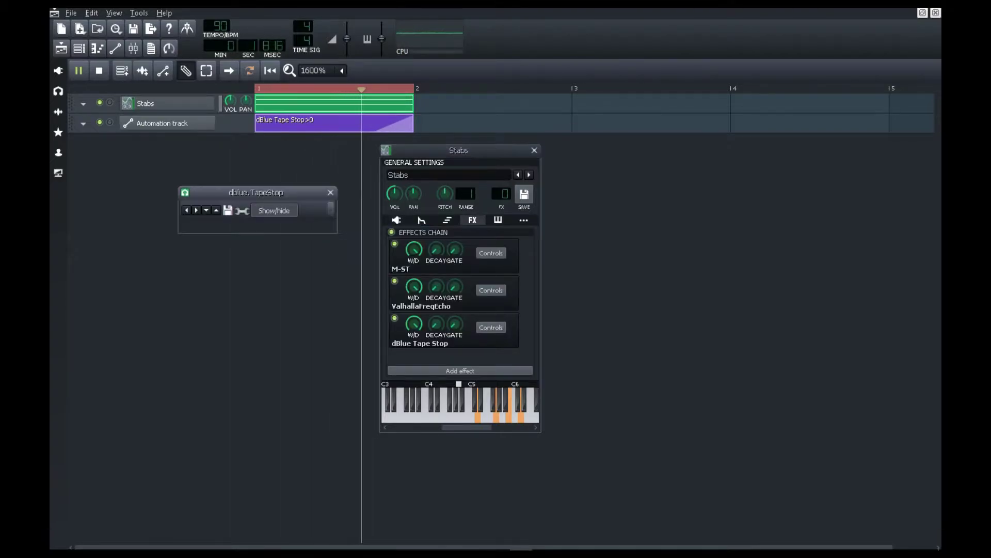
pyautogui.click(242, 211)
pyautogui.moveTo(298, 313); pyautogui.dragTo(298, 330)
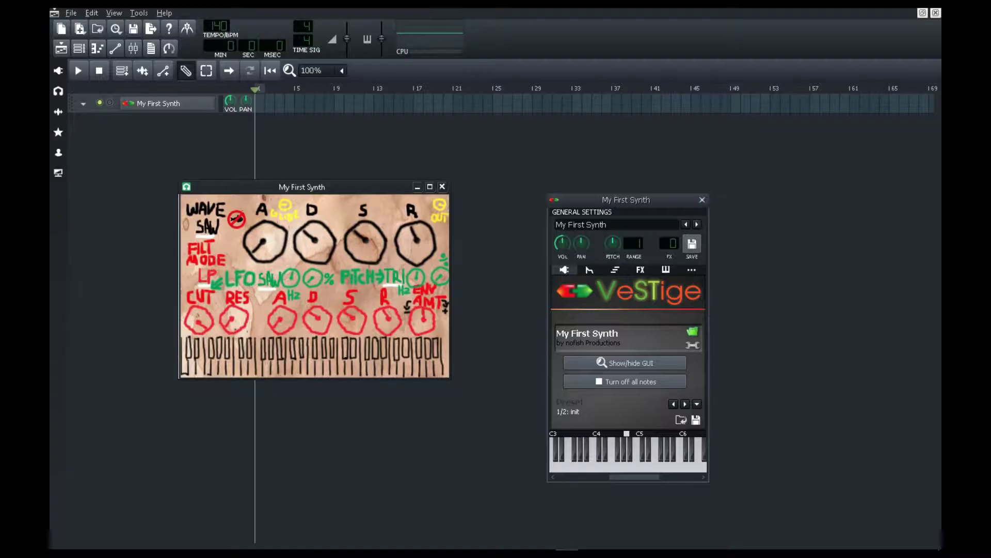
# Play the My First Synth loop and adjust the synth's filter cutoff in its interface.
pyautogui.moveTo(302, 187)
pyautogui.mouseDown()
pyautogui.moveTo(263, 203)
pyautogui.moveTo(292, 150)
pyautogui.moveTo(334, 188)
pyautogui.moveTo(268, 189)
pyautogui.moveTo(307, 181)
pyautogui.mouseUp()
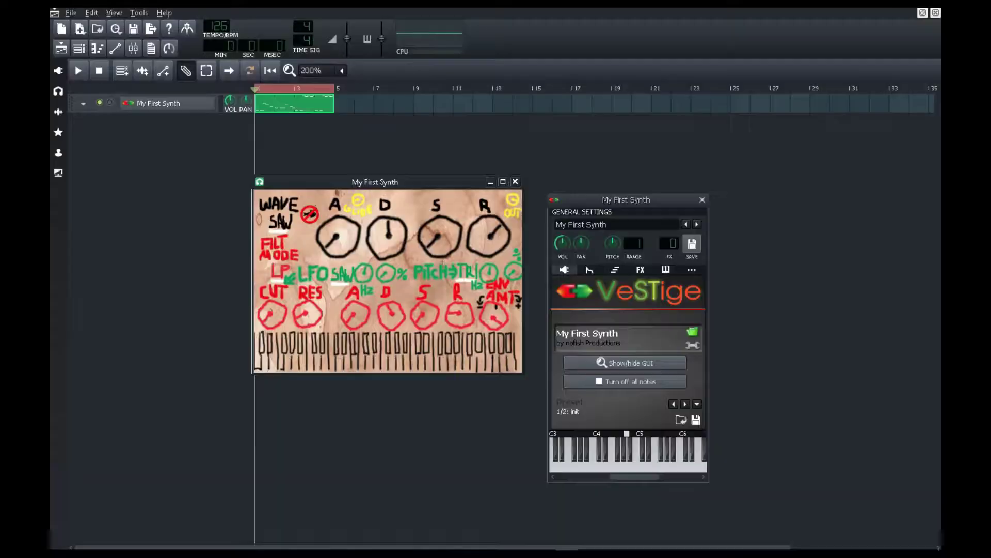
pyautogui.press('space')
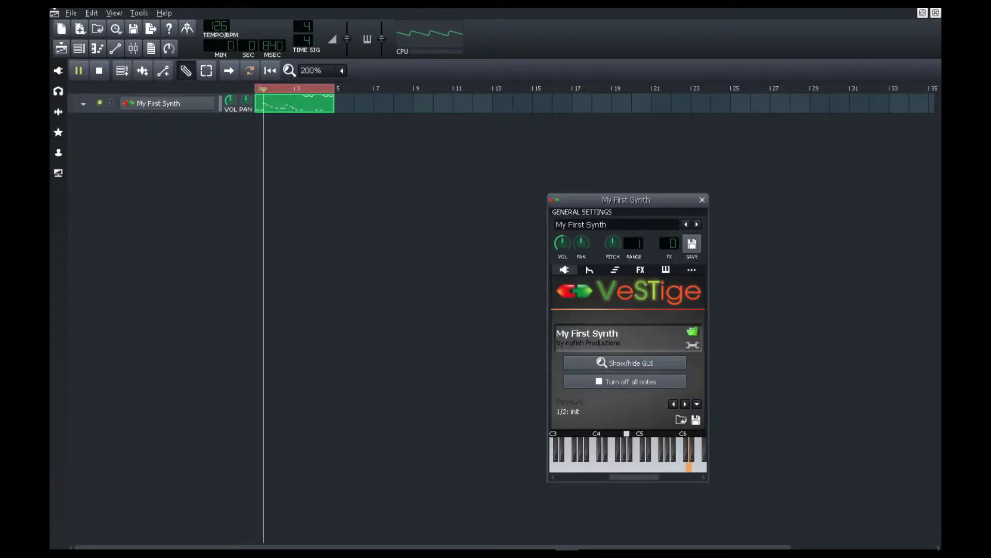
pyautogui.moveTo(375, 182); pyautogui.dragTo(467, 184)
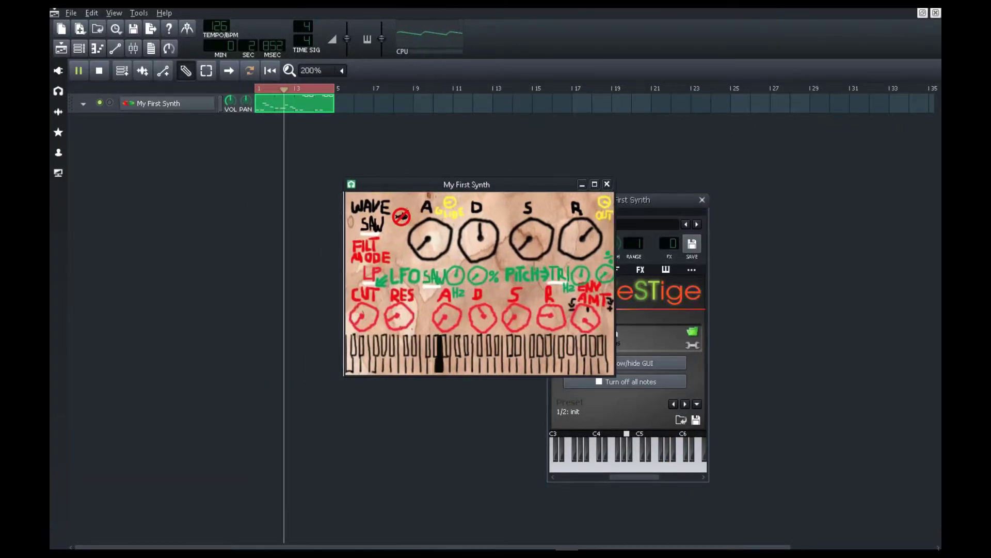
pyautogui.moveTo(364, 316); pyautogui.dragTo(365, 304)
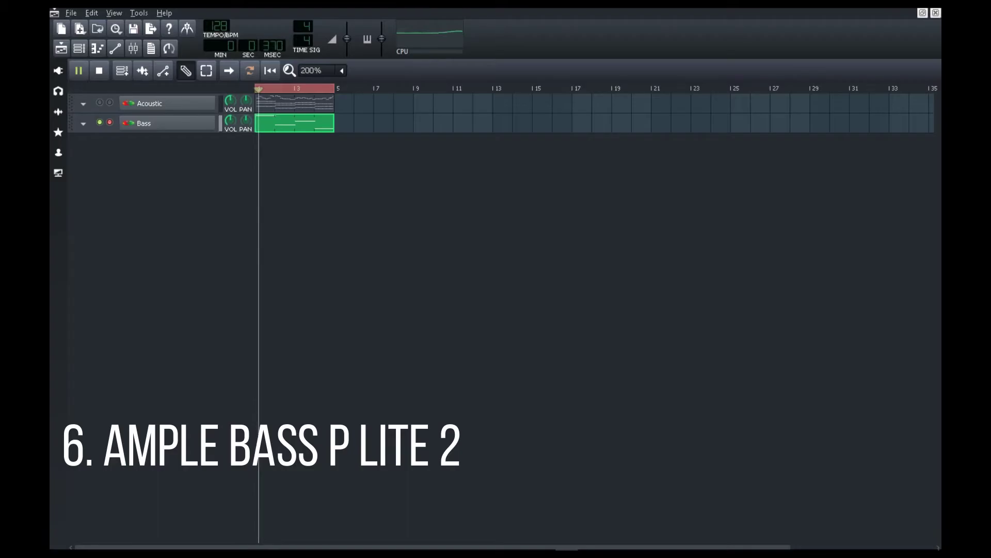
# Show the Ample Bass P Lite II interface, try Auto-Buzz at 100%, and reset the knob to its default.
pyautogui.click(625, 363)
pyautogui.moveTo(463, 167); pyautogui.dragTo(498, 151)
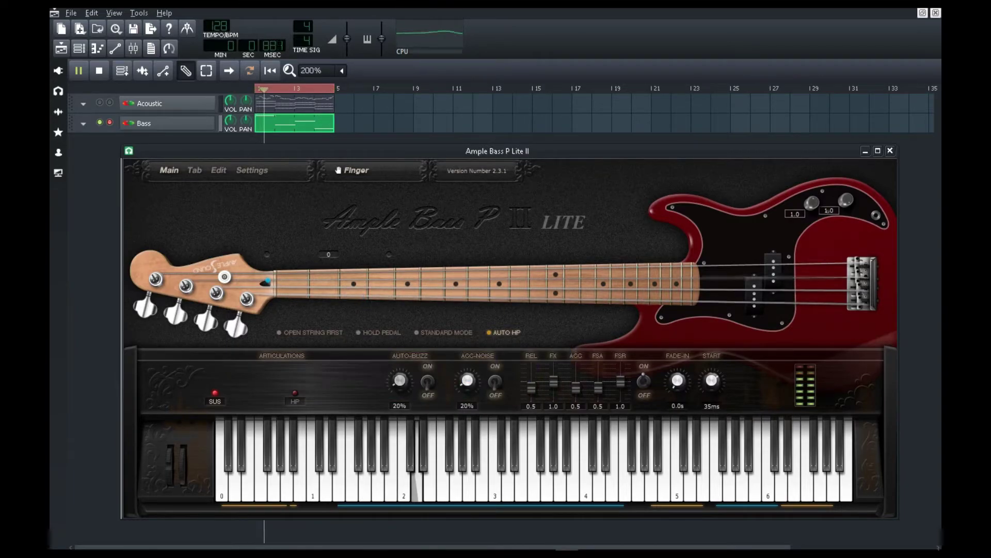
pyautogui.moveTo(400, 381); pyautogui.dragTo(400, 356)
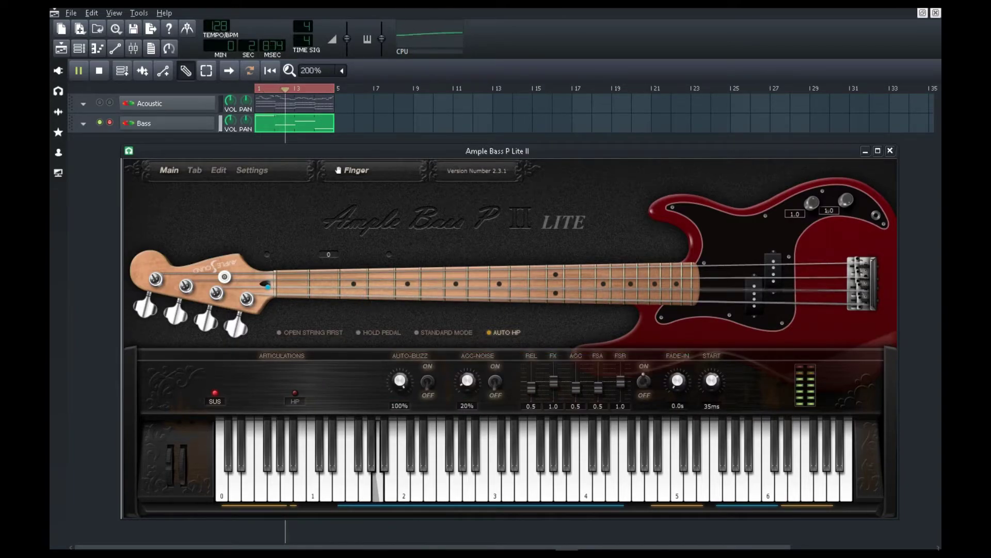
pyautogui.doubleClick(401, 382)
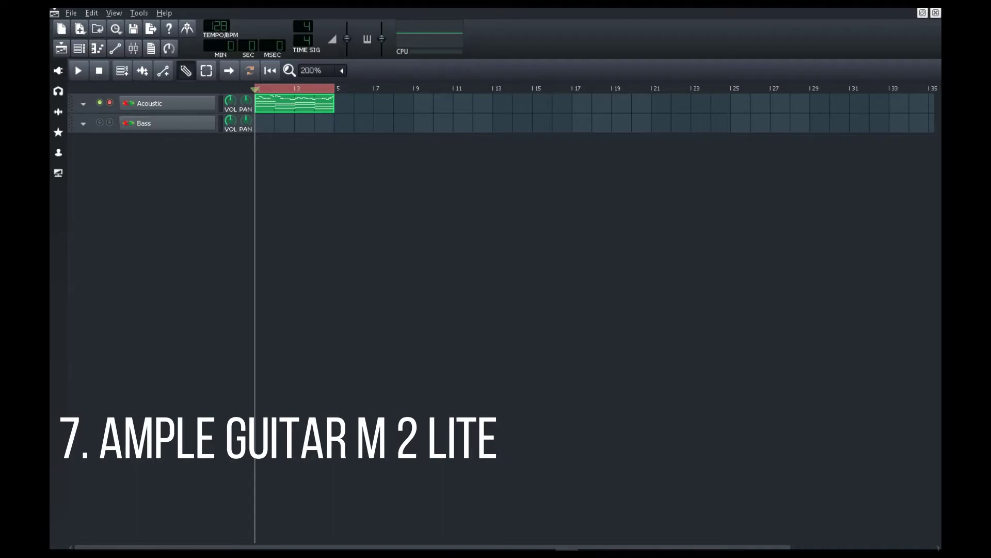
# Play the Acoustic track and open the Sample Editor in the Ample Guitar M II Lite interface.
pyautogui.click(168, 104)
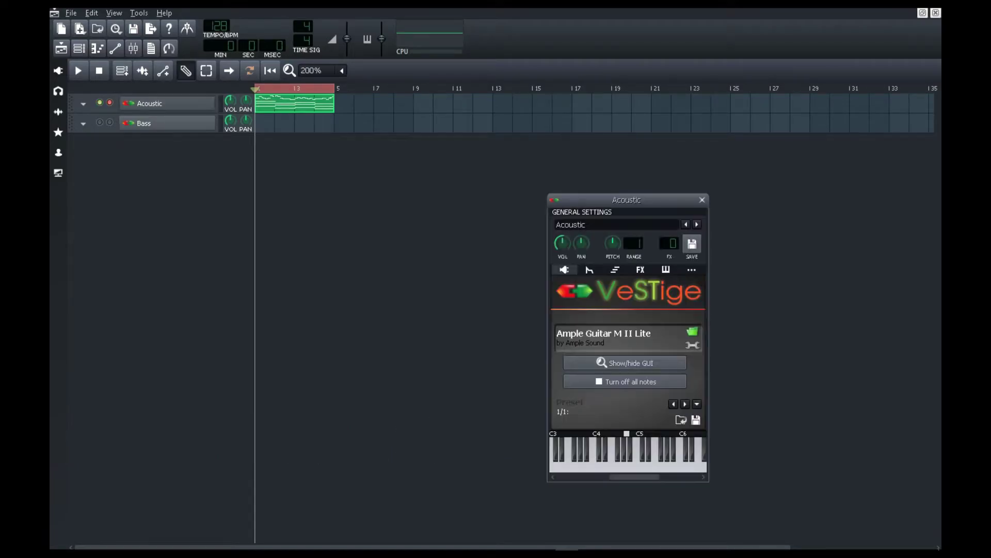
pyautogui.click(624, 363)
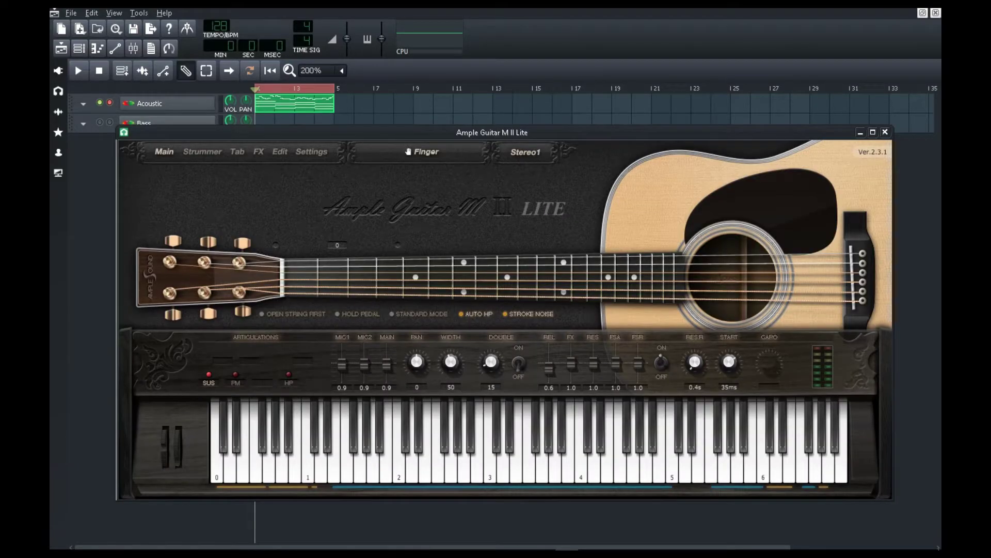
pyautogui.click(78, 71)
pyautogui.click(168, 103)
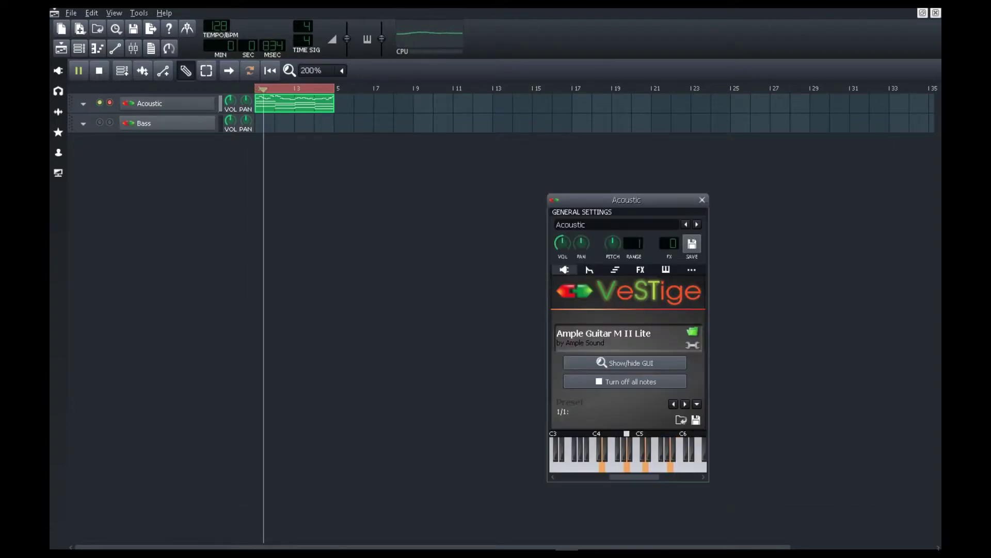
pyautogui.click(625, 363)
pyautogui.click(280, 151)
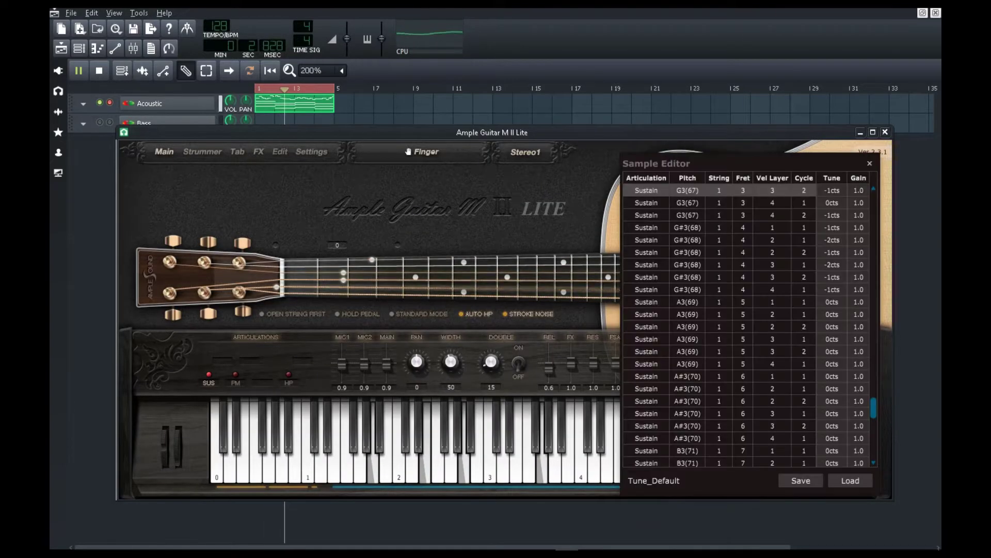
# Show the Ample Guitar M II Lite effect pedals and adjust the Compressor and OverDrive knobs while the loop plays.
pyautogui.click(237, 152)
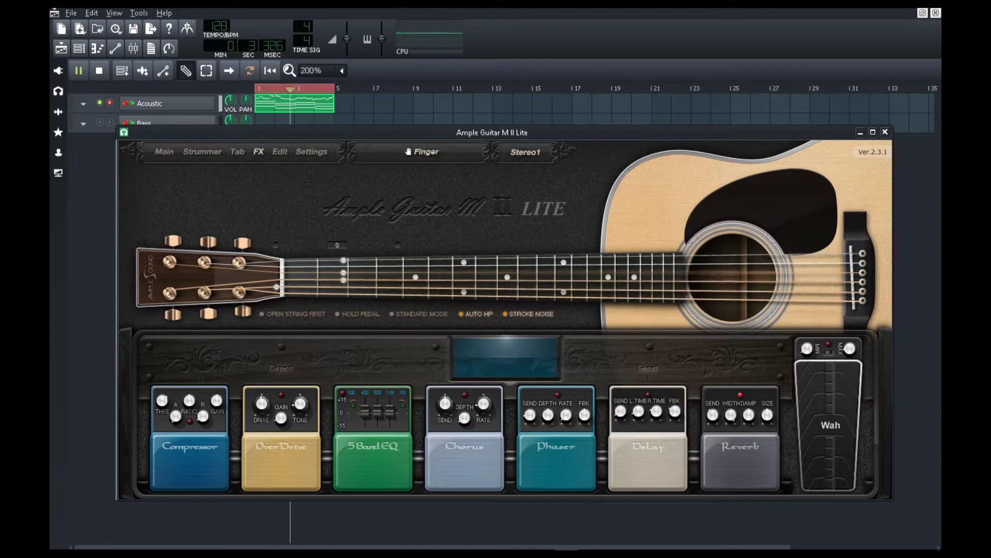
pyautogui.moveTo(162, 400); pyautogui.dragTo(163, 398)
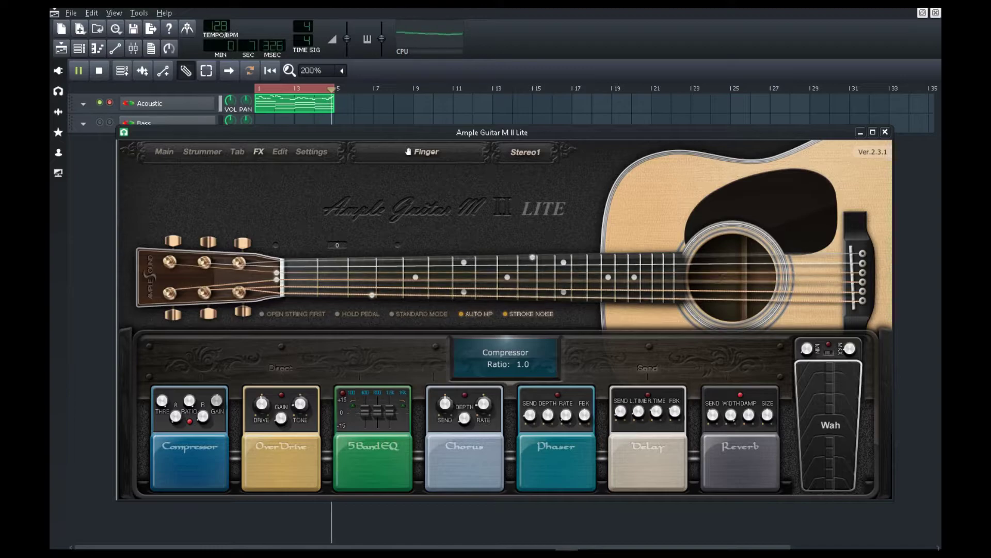
pyautogui.click(190, 400)
pyautogui.click(163, 400)
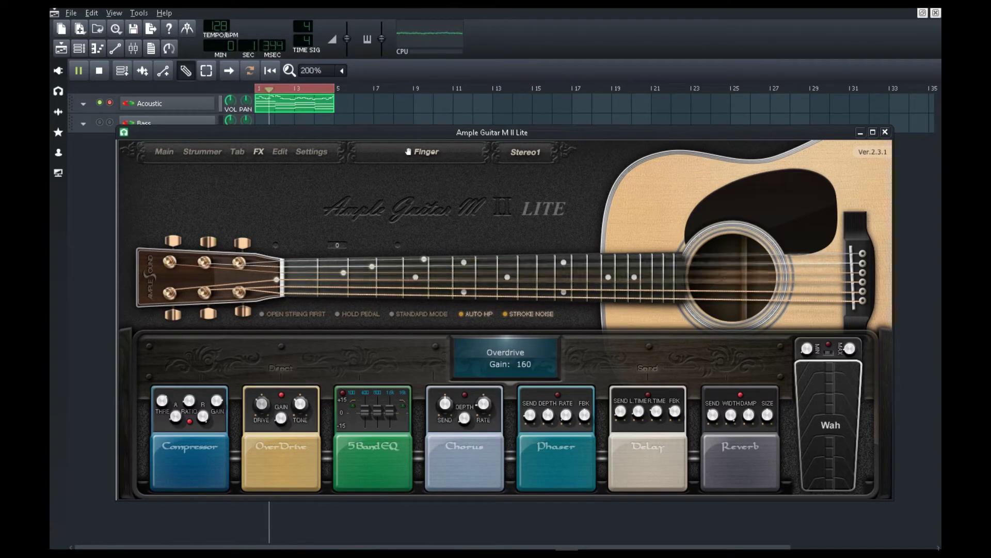
pyautogui.click(281, 417)
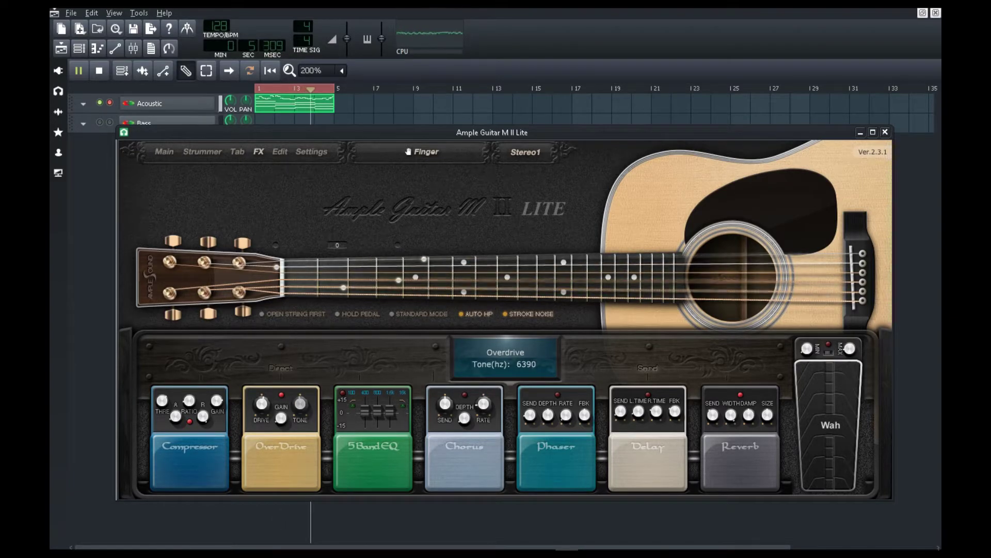
pyautogui.moveTo(300, 403); pyautogui.dragTo(300, 407)
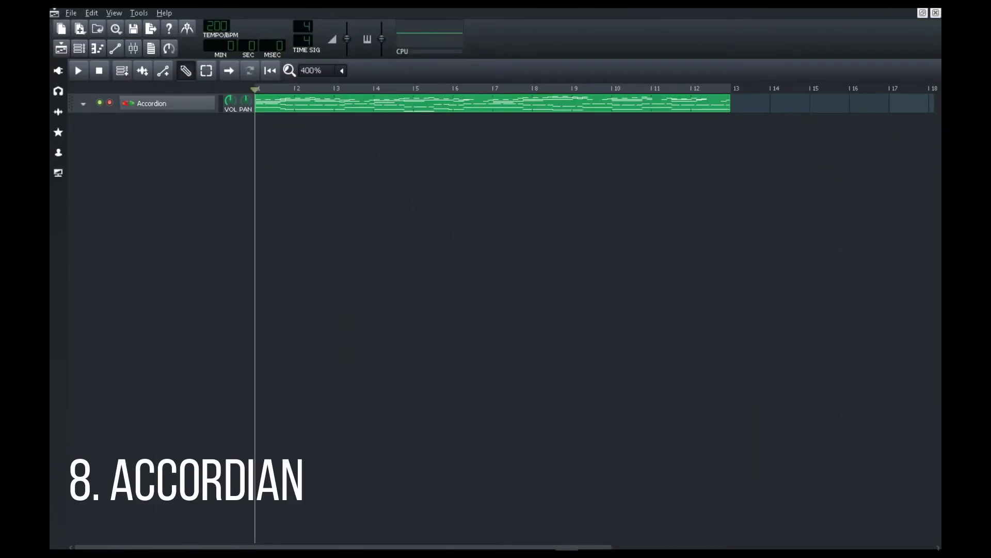
# Enable looping, play the Accordion track and open its instrument window.
pyautogui.click(250, 70)
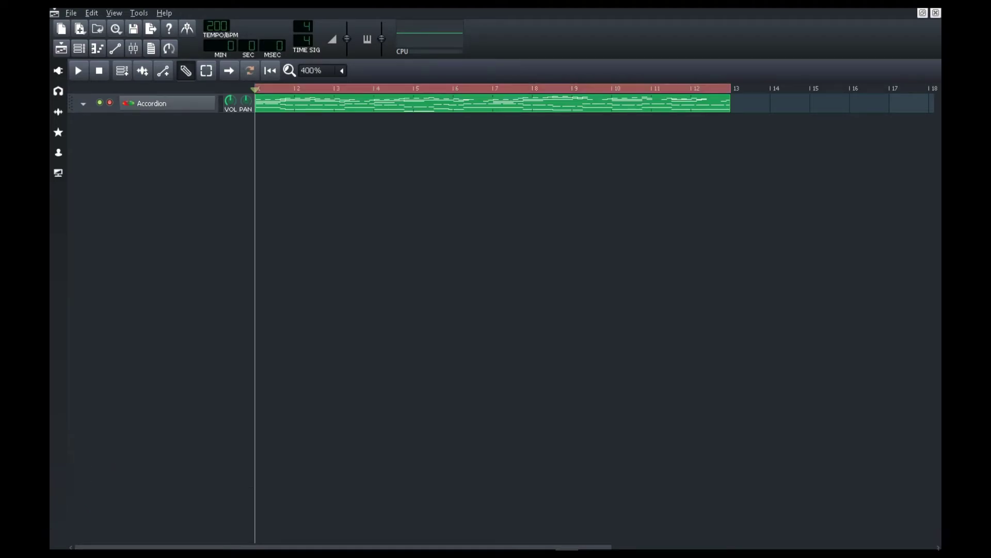
pyautogui.press('space')
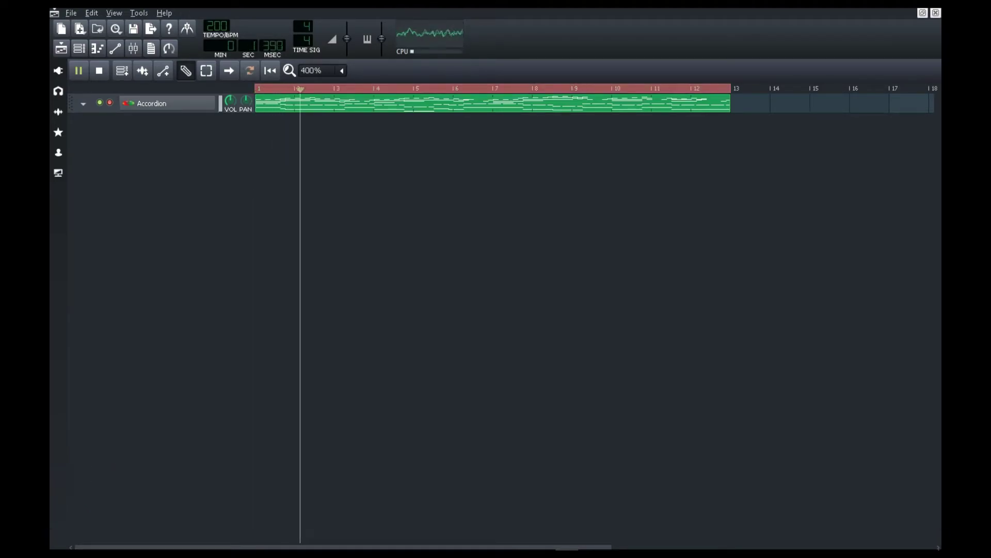
pyautogui.click(167, 104)
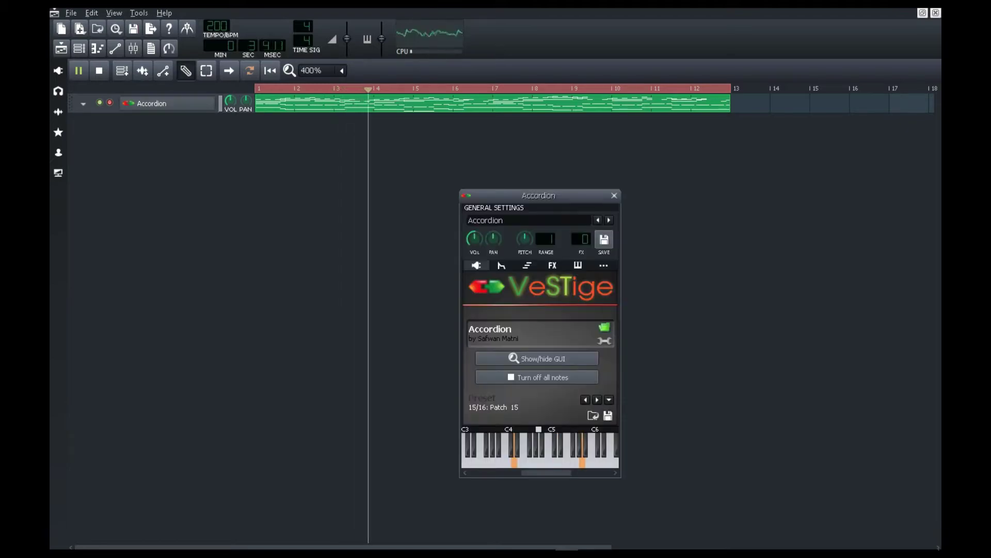
# Audition the Accordion presets by stepping backwards through the patches, including Patch 13 and Patch 11.
pyautogui.click(585, 399)
pyautogui.click(585, 399)
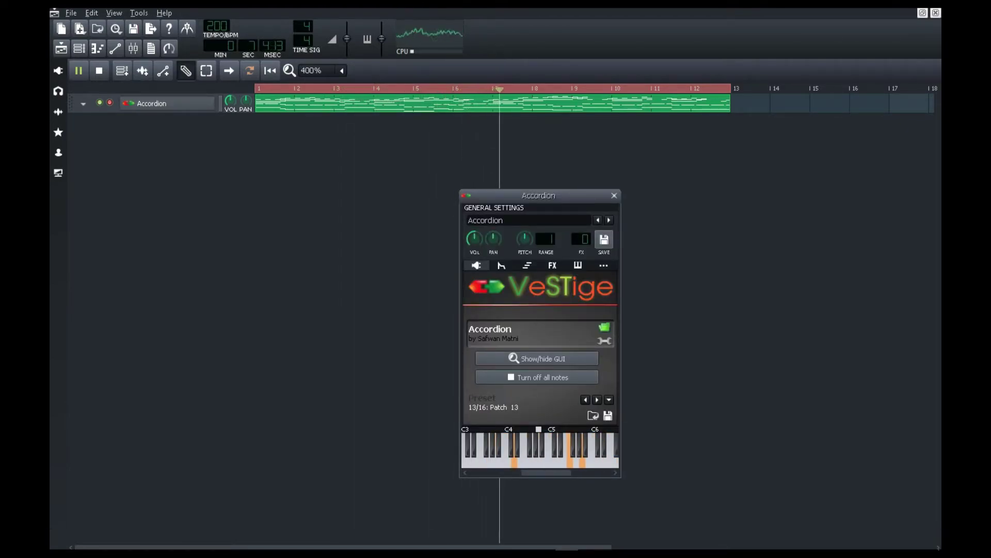
pyautogui.press('-')
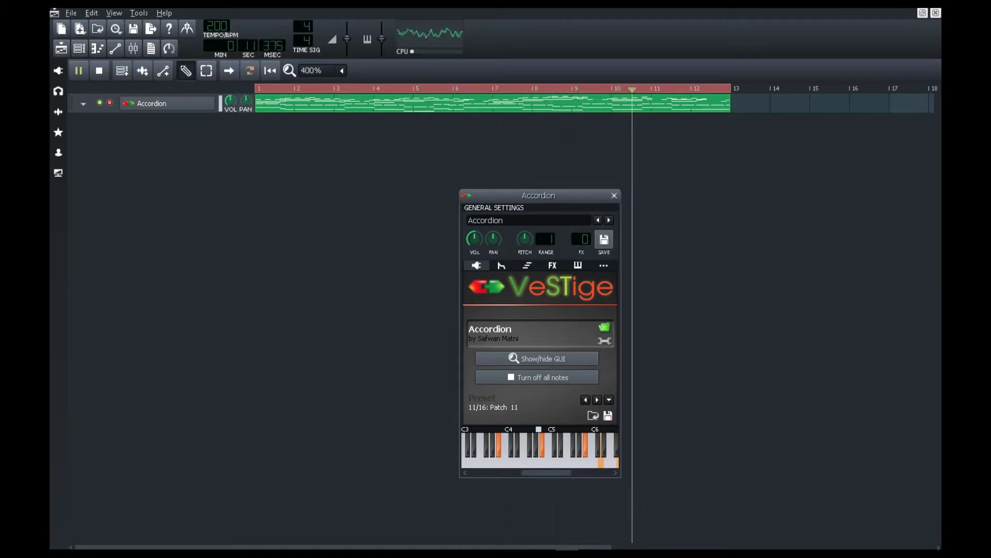
pyautogui.press('-')
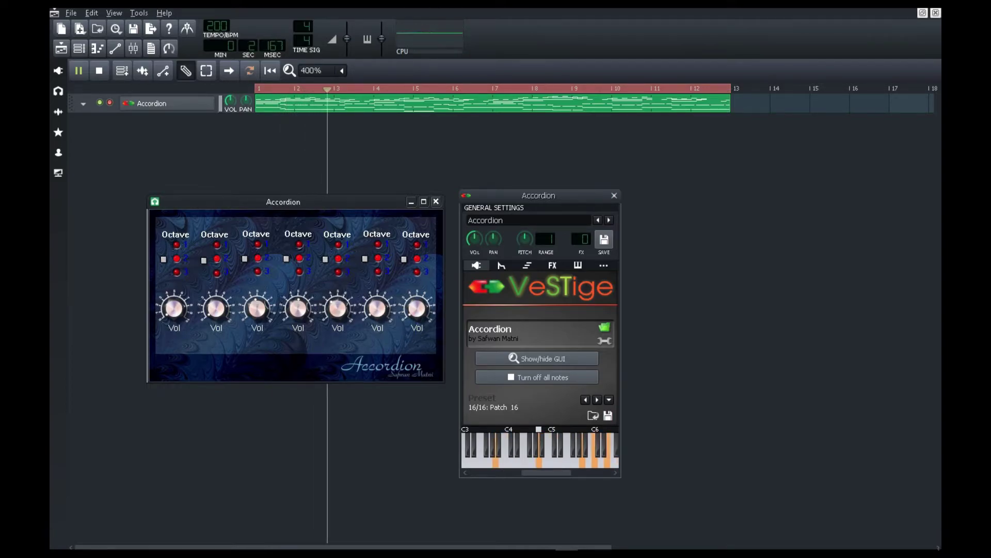
# Close the Accordion windows and show the notes of the Accordion pattern in the Piano Roll.
pyautogui.click(436, 201)
pyautogui.click(614, 196)
pyautogui.doubleClick(522, 103)
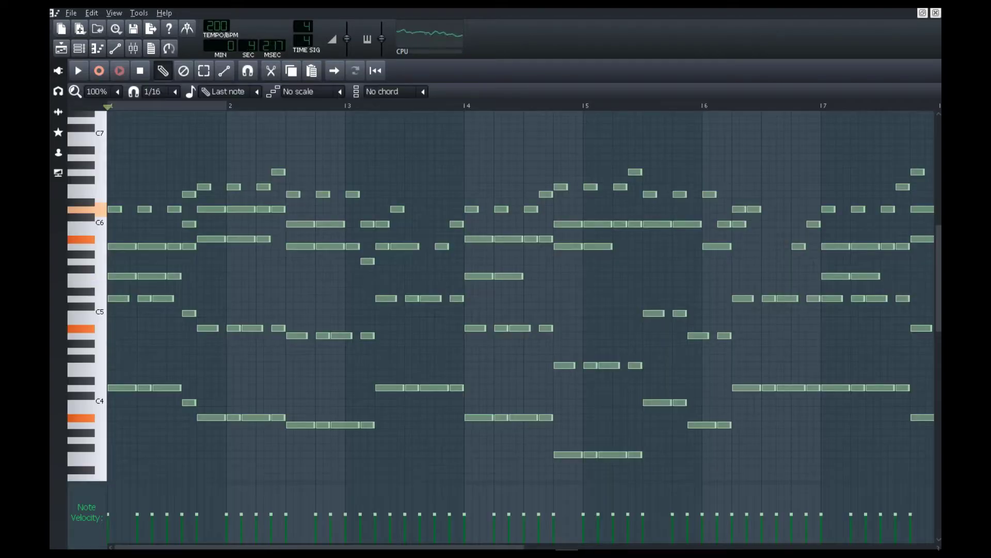
pyautogui.scroll(-1, 433, 364)
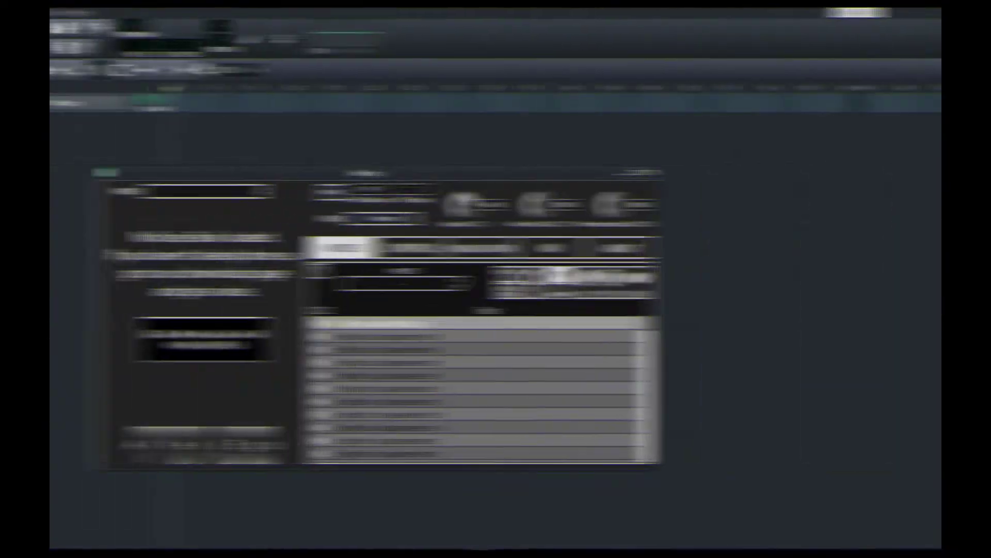
# Load the Bones Basic preset in AlterEgo and close the instrument's interface.
pyautogui.moveTo(333, 244)
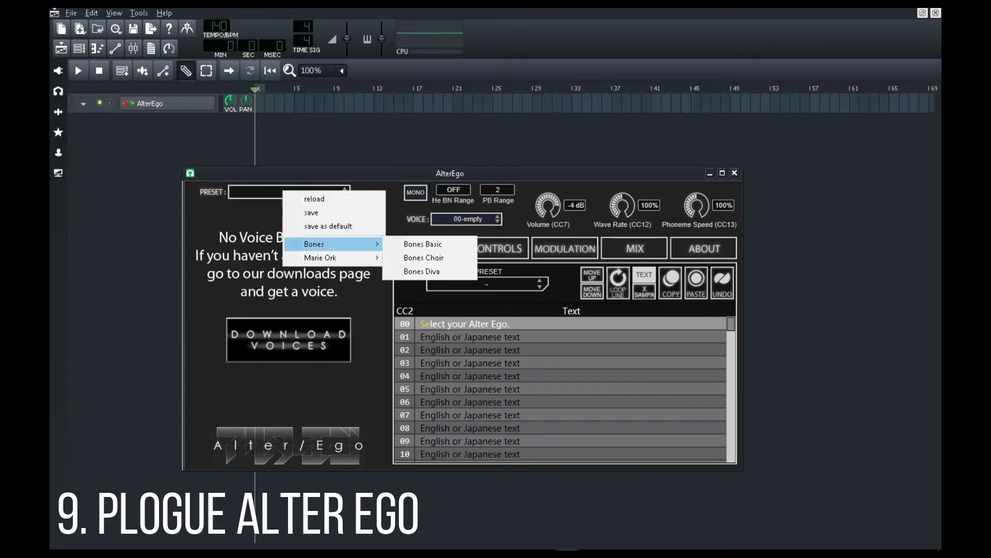
pyautogui.click(423, 244)
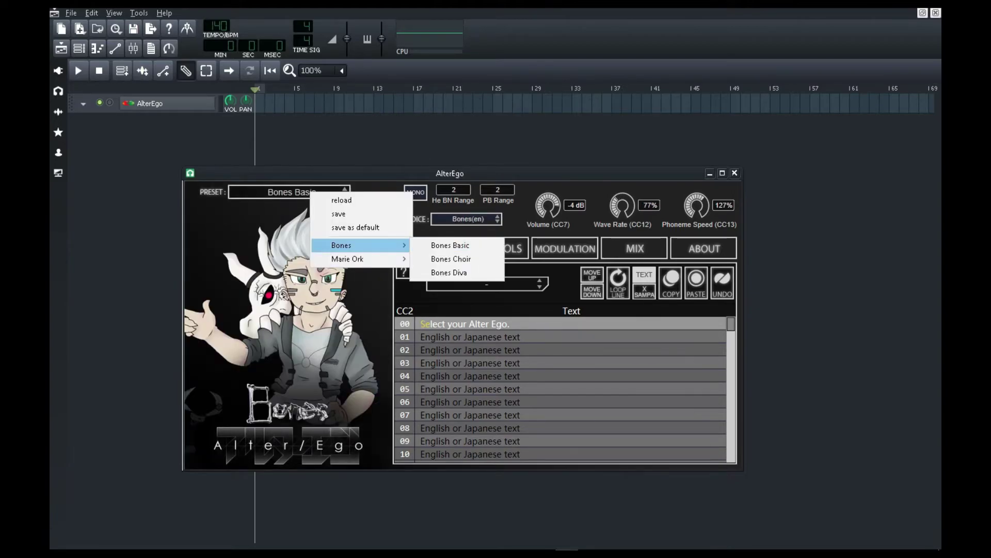
pyautogui.press('Escape')
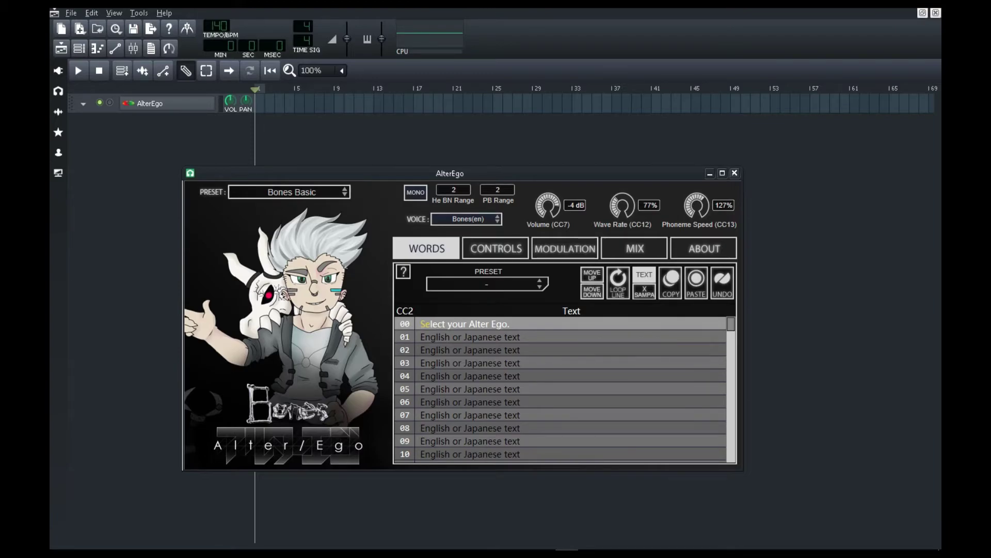
pyautogui.click(735, 173)
pyautogui.click(527, 442)
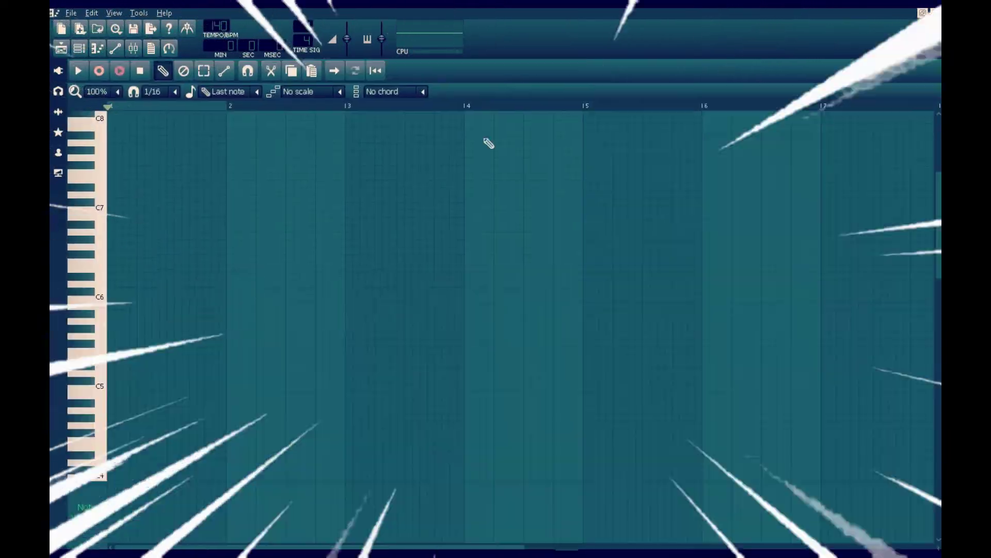
# Draw a two-bar melody of four half-bar notes starting on D6 in the Piano Roll.
pyautogui.click(129, 283)
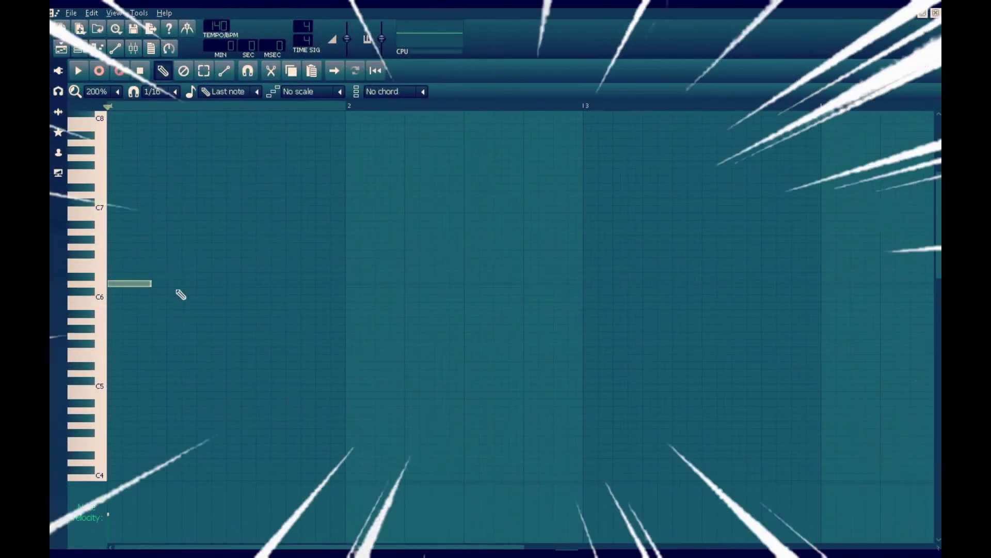
pyautogui.moveTo(151, 283); pyautogui.dragTo(226, 283)
pyautogui.click(235, 312)
pyautogui.click(353, 303)
pyautogui.click(473, 334)
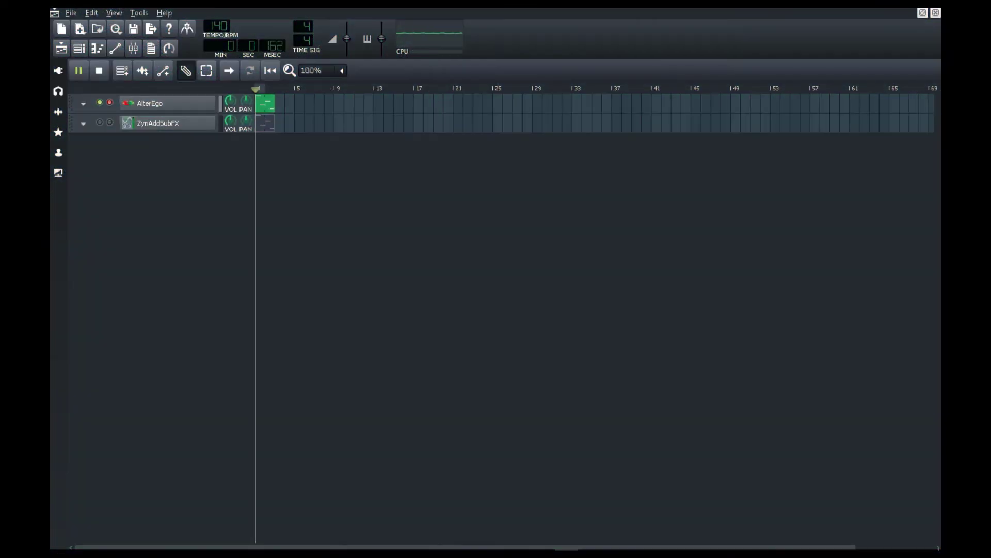
# Remove the ZynAddSubFX track from the song.
pyautogui.scroll(2, 594, 111)
pyautogui.click(83, 124)
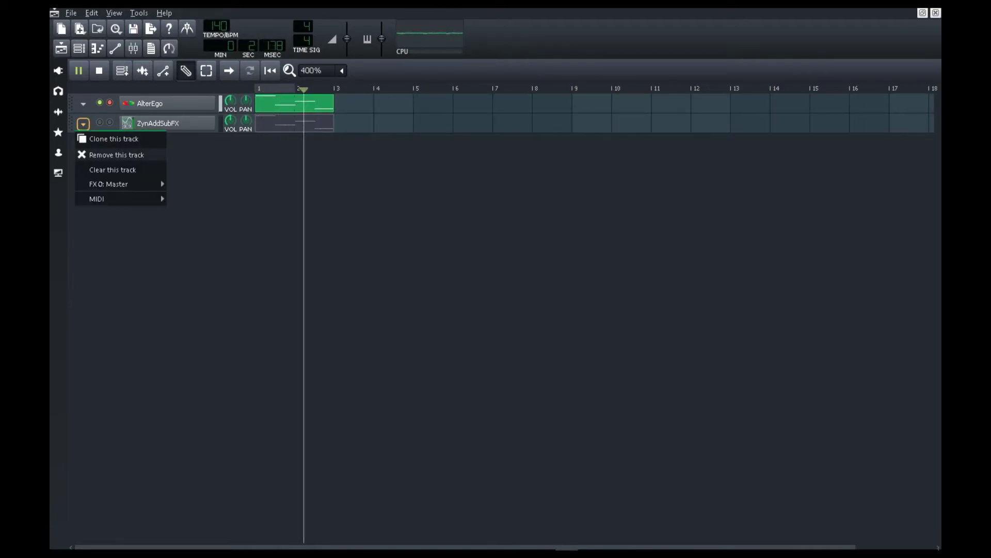
pyautogui.click(116, 155)
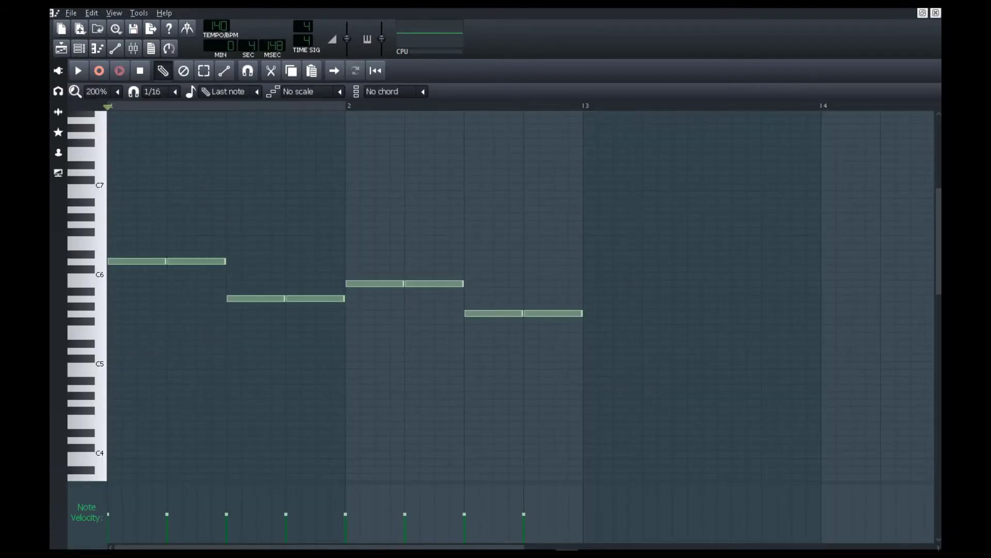
# Transpose the AlterEgo notes down two octaves and return to the Song Editor.
pyautogui.hotkey('ctrl', 'Down')
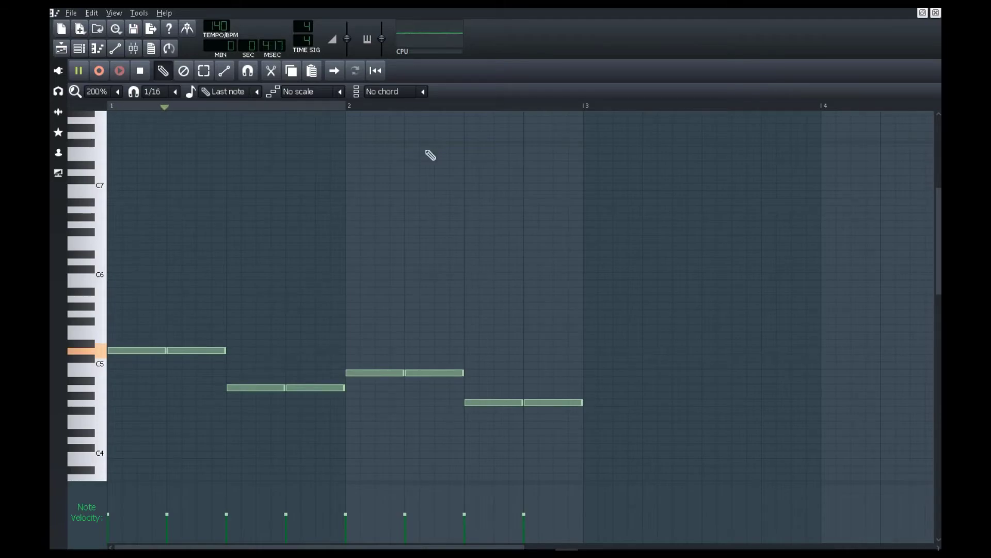
pyautogui.hotkey('ctrl', 'Down')
pyautogui.press('F5')
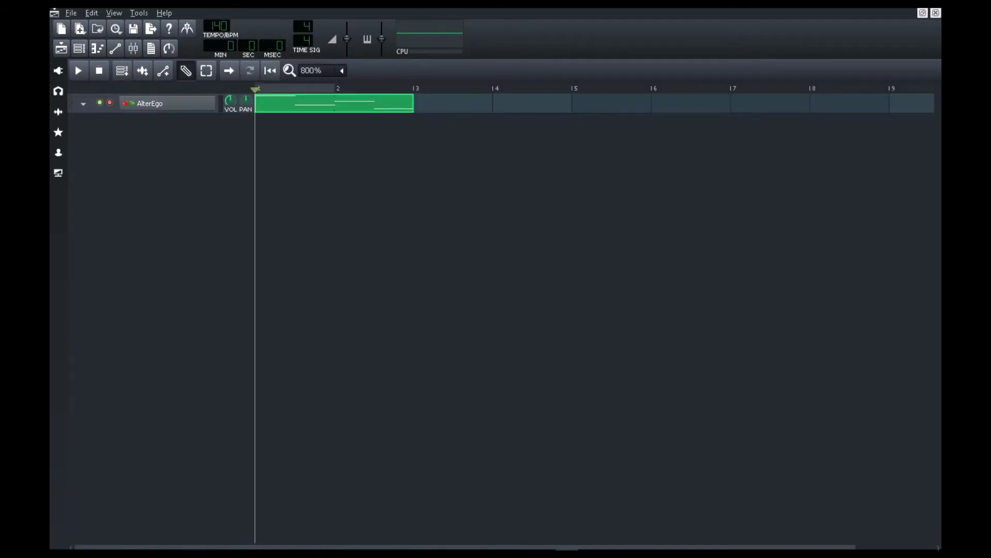
# Enable looping, play the AlterEgo pattern and open the AlterEgo interface.
pyautogui.click(249, 71)
pyautogui.press('space')
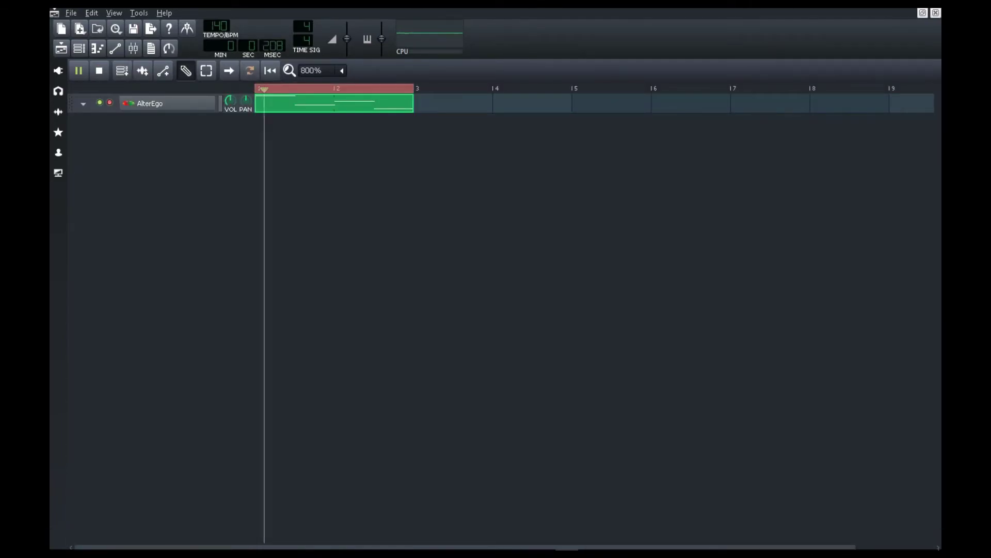
pyautogui.scroll(1, 290, 103)
pyautogui.click(168, 104)
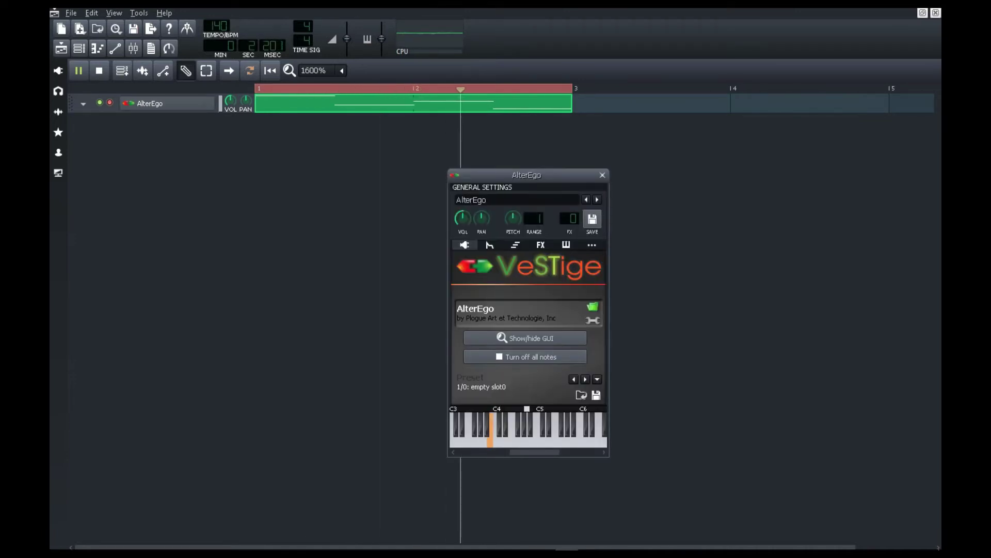
pyautogui.click(168, 103)
pyautogui.click(167, 103)
pyautogui.click(524, 337)
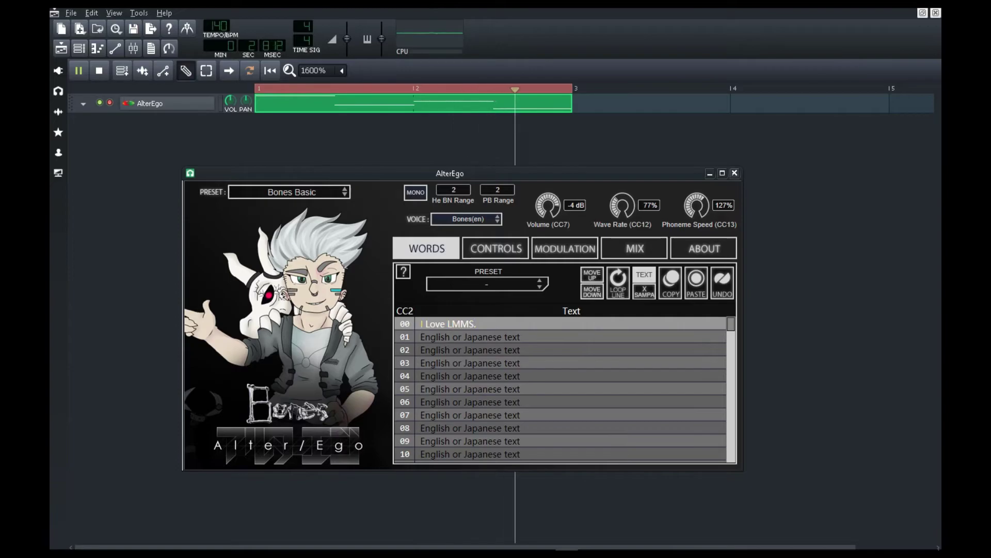
# Stop playback and change AlterEgo's first lyric line to 'I Love L.M.MS.'.
pyautogui.click(734, 173)
pyautogui.click(601, 175)
pyautogui.press('space')
pyautogui.click(167, 103)
pyautogui.click(525, 336)
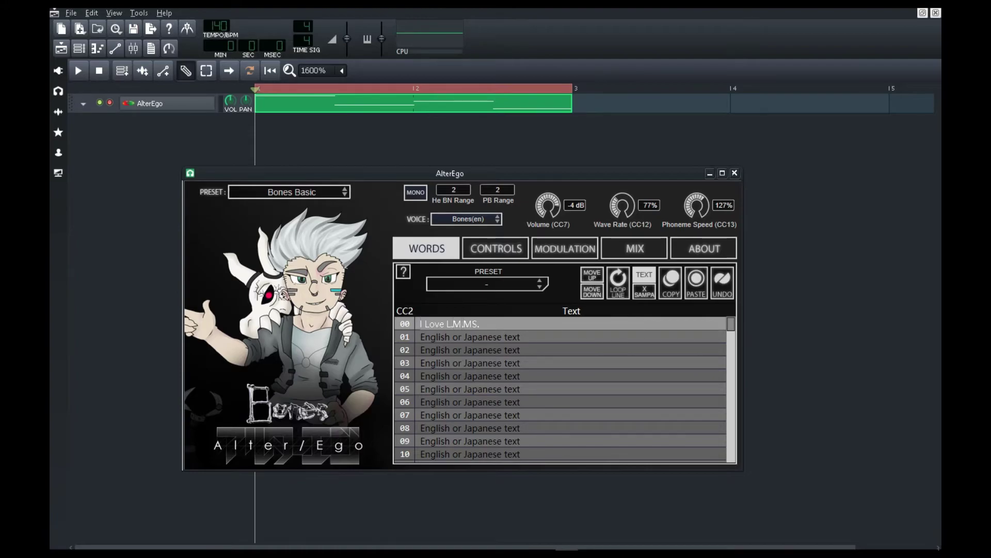
# Close the AlterEgo windows and play the loop with the edited lyric.
pyautogui.click(735, 173)
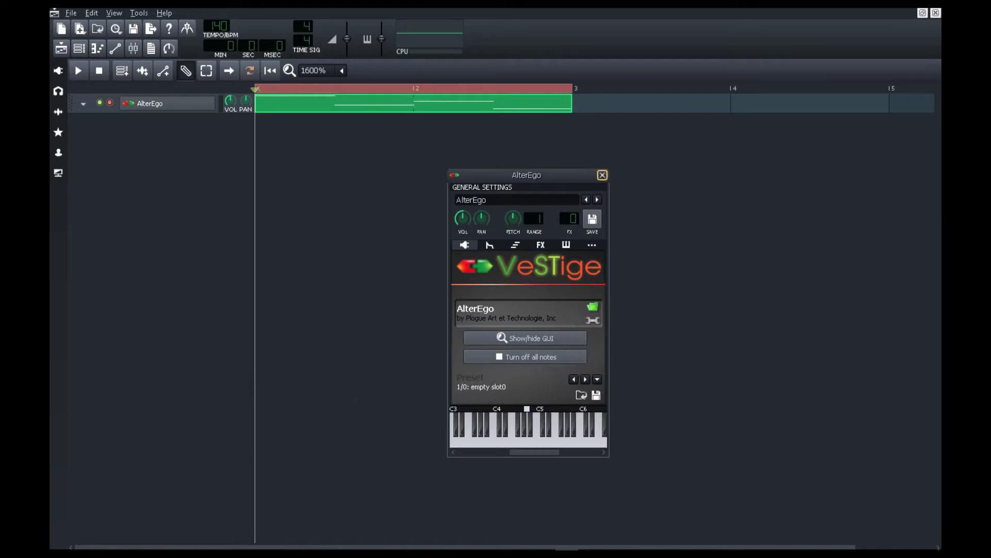
pyautogui.click(602, 174)
pyautogui.press('space')
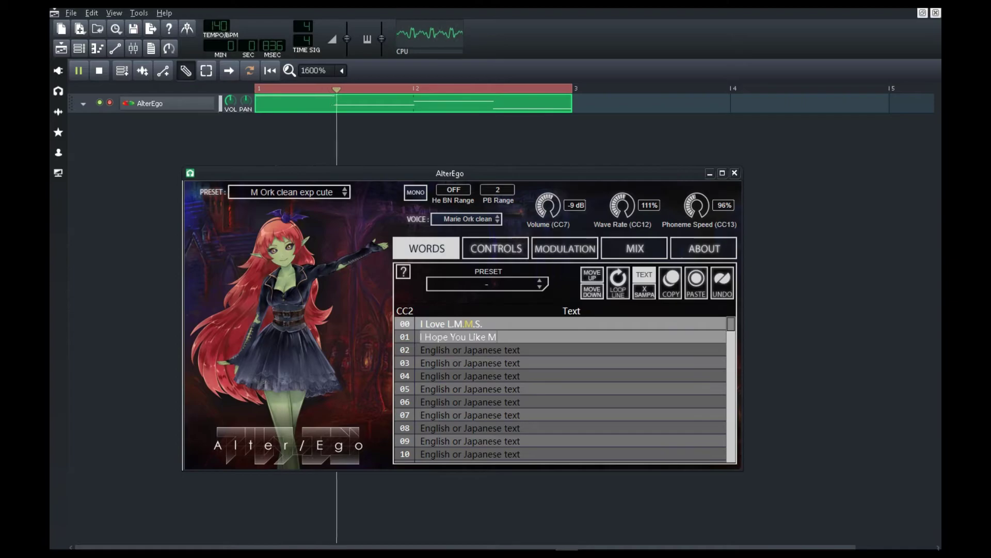
# Complete the second lyric line as 'I Hope You Like My Cute Voice!' and open AlterEgo's preset choices.
pyautogui.write('Voice!')
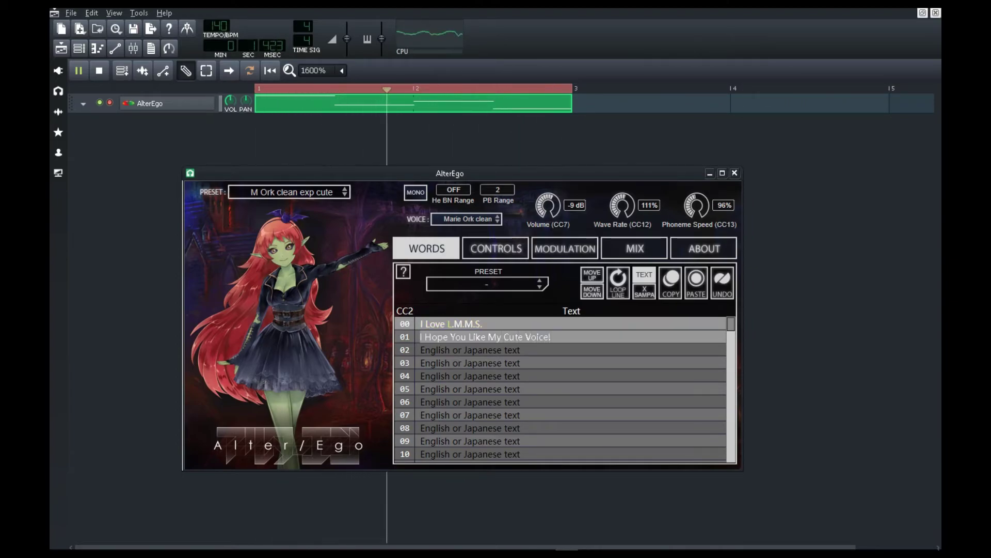
pyautogui.press('Return')
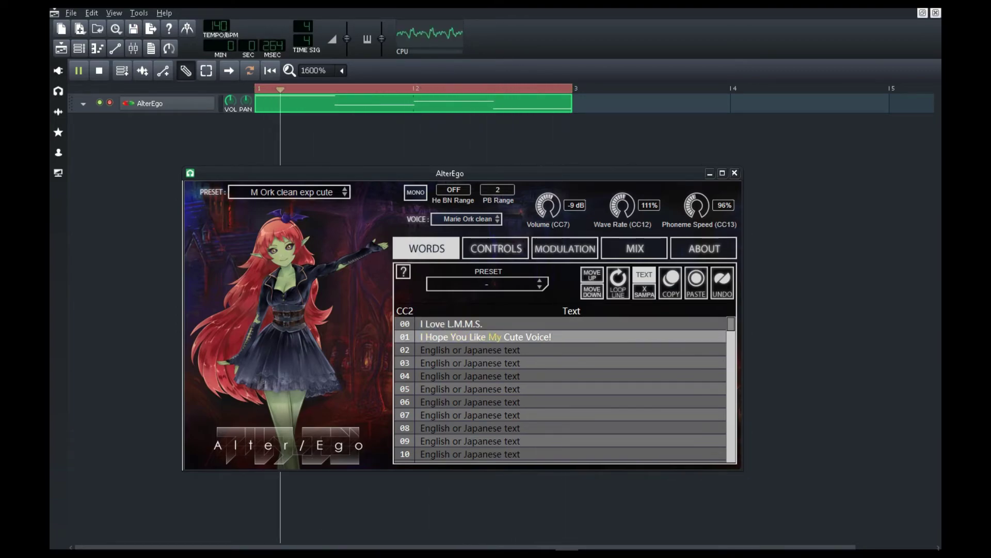
pyautogui.click(288, 191)
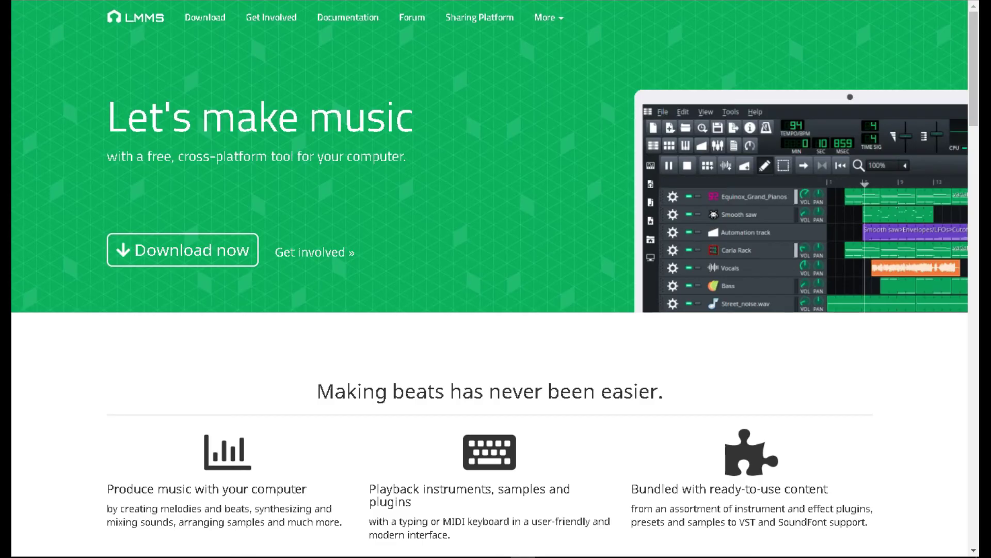
# Switch to the LMMS website and look through the sections of its home page.
pyautogui.scroll(-5, 489, 279)
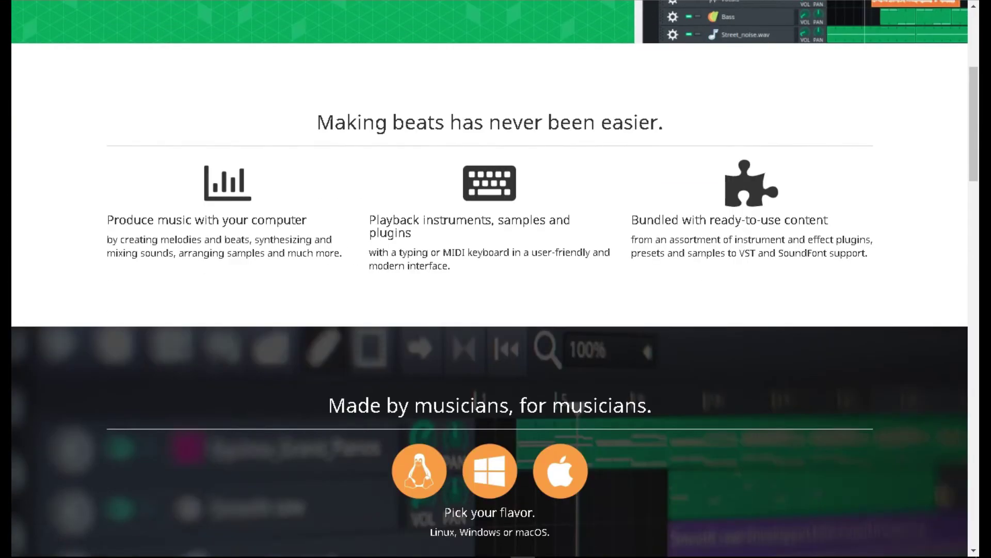
pyautogui.scroll(-10, 490, 279)
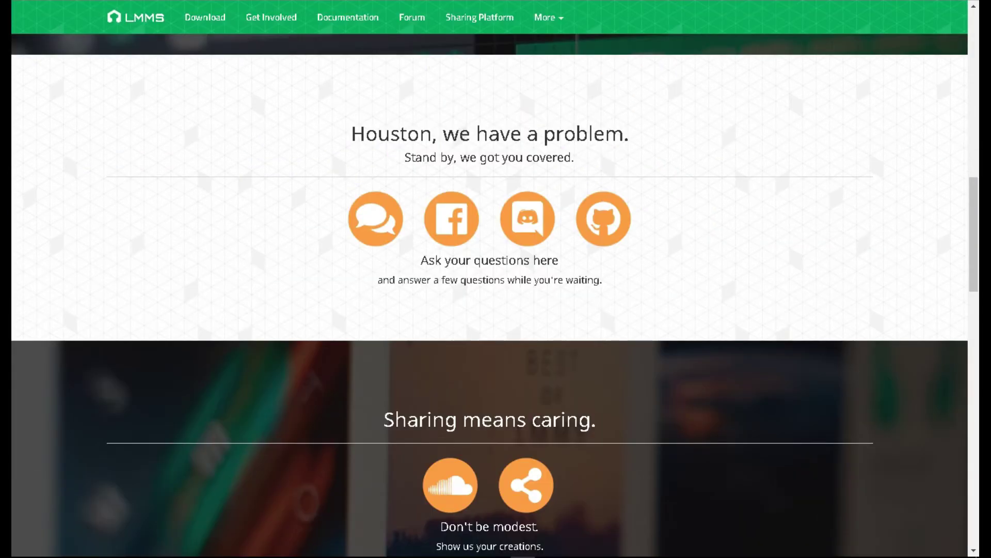
pyautogui.scroll(4, 490, 279)
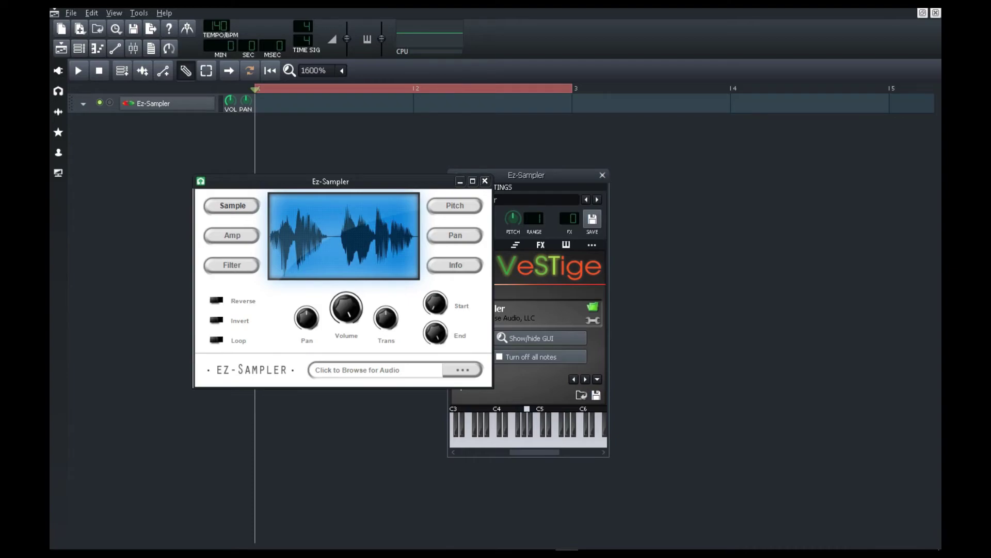
# Play test notes on Ez-Sampler, reposition its window and adjust the sample's main volume.
pyautogui.press('y')
pyautogui.moveTo(330, 182); pyautogui.dragTo(353, 185)
pyautogui.press('i')
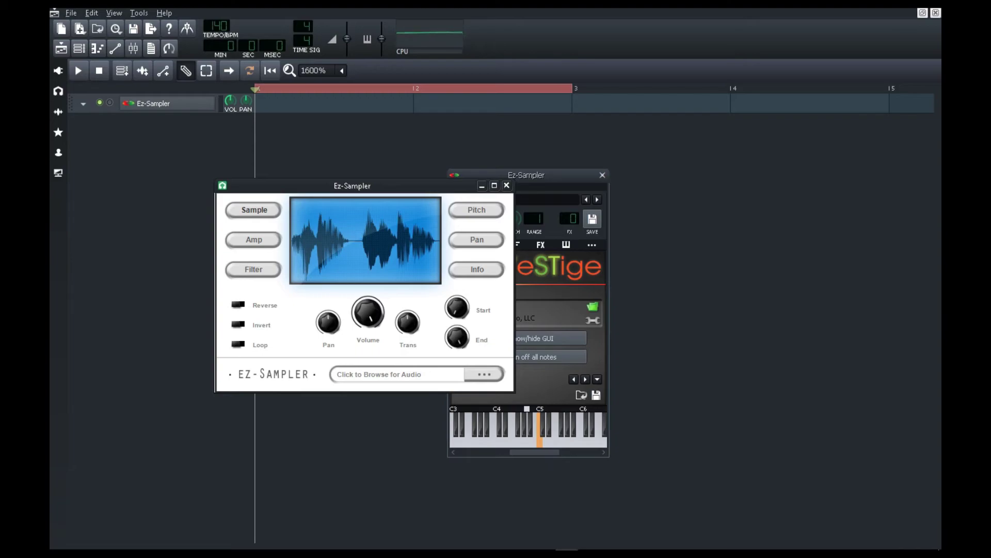
pyautogui.moveTo(368, 312); pyautogui.dragTo(367, 261)
pyautogui.press('i')
# Enable Ez-Sampler's amp envelope and raise its decay to the maximum while playing repeated test notes.
pyautogui.click(254, 240)
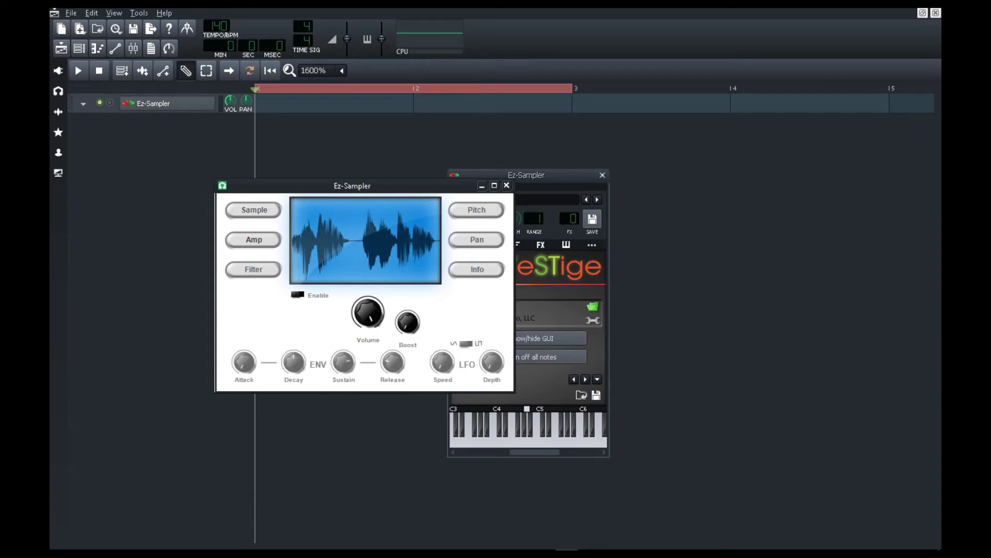
pyautogui.press('q')
pyautogui.press('q')
pyautogui.press('q')
pyautogui.press('q')
pyautogui.press('q')
pyautogui.moveTo(294, 362); pyautogui.dragTo(293, 290)
pyautogui.press('q')
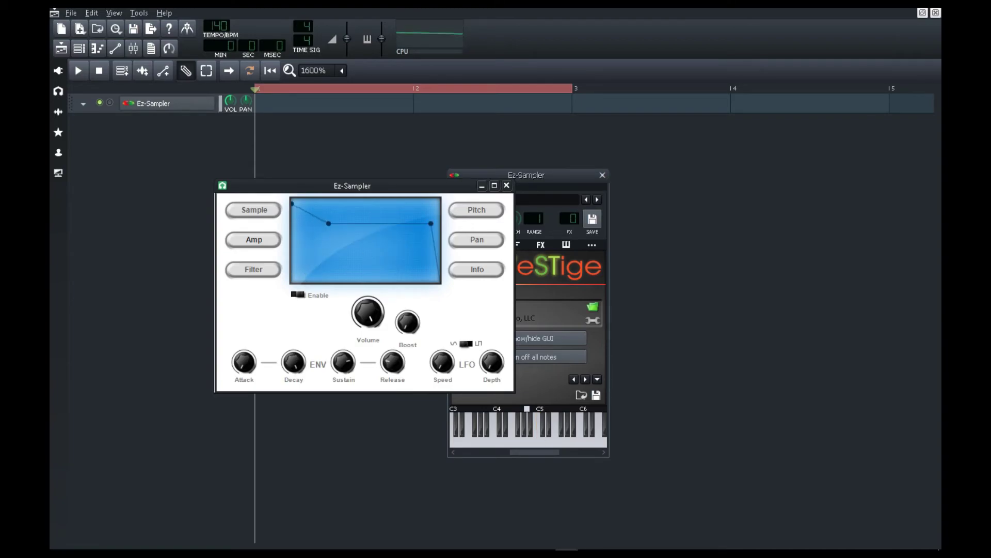
pyautogui.press('q')
# Adjust the amp envelope's sustain and set the LFO depth to 35 while playing test notes.
pyautogui.moveTo(344, 362); pyautogui.dragTo(343, 413)
pyautogui.press('q')
pyautogui.press('q')
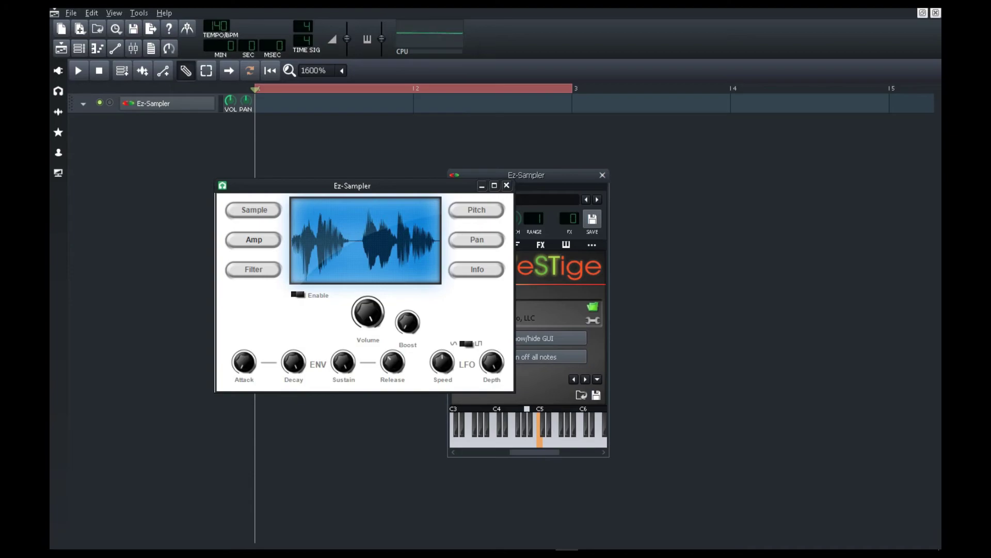
pyautogui.moveTo(492, 362); pyautogui.dragTo(492, 397)
pyautogui.press('q')
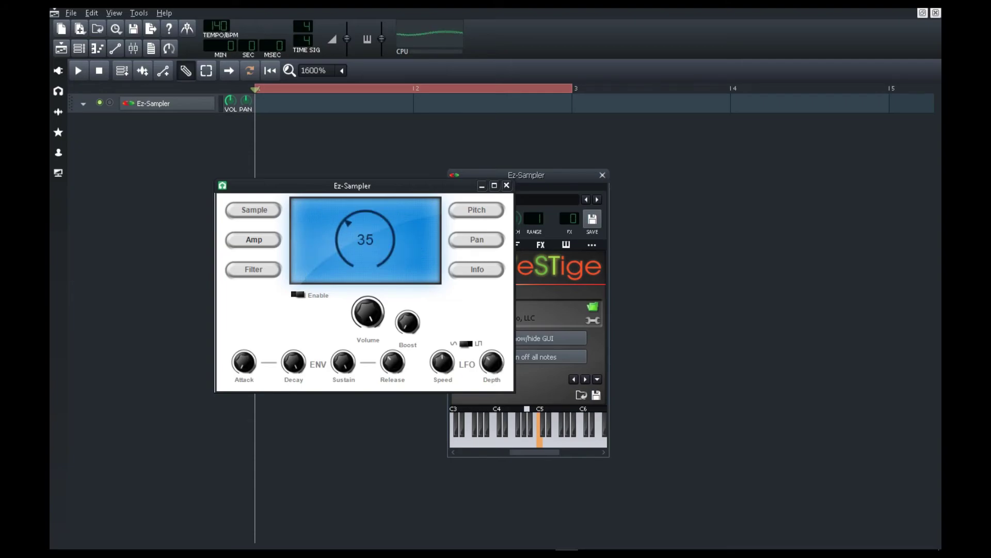
# Show Ez-Sampler's filter settings, adjust the filter's main control and play a test note.
pyautogui.click(254, 269)
pyautogui.moveTo(368, 313)
pyautogui.mouseDown()
pyautogui.moveTo(368, 325)
pyautogui.moveTo(369, 305)
pyautogui.moveTo(368, 317)
pyautogui.mouseUp()
pyautogui.press('q')
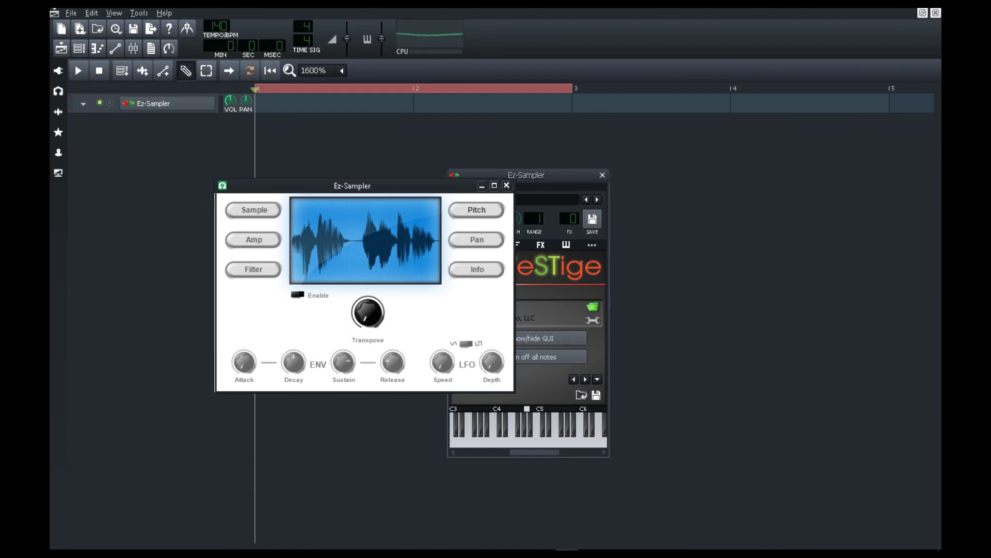
# Try out Ez-Sampler's main transpose control and its main pan control.
pyautogui.moveTo(367, 312); pyautogui.dragTo(368, 282)
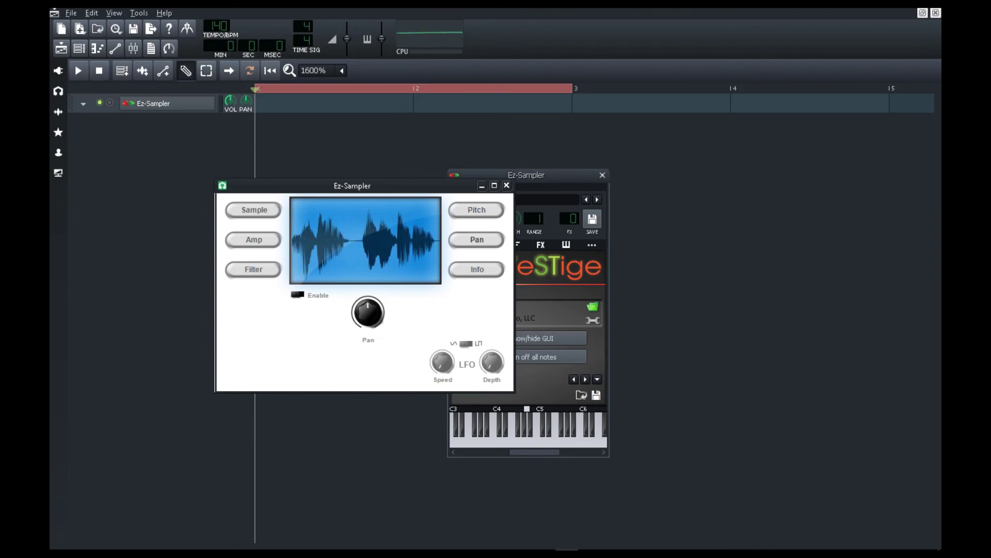
pyautogui.moveTo(367, 312); pyautogui.dragTo(368, 282)
# Show Ez-Sampler's information page and change the plugin's color theme to pink.
pyautogui.click(477, 270)
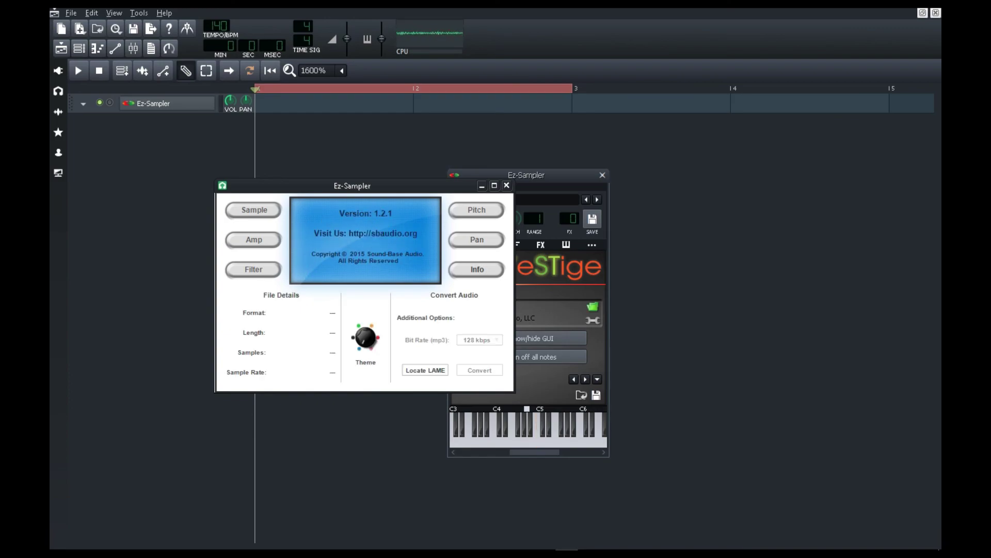
pyautogui.moveTo(365, 337); pyautogui.dragTo(366, 310)
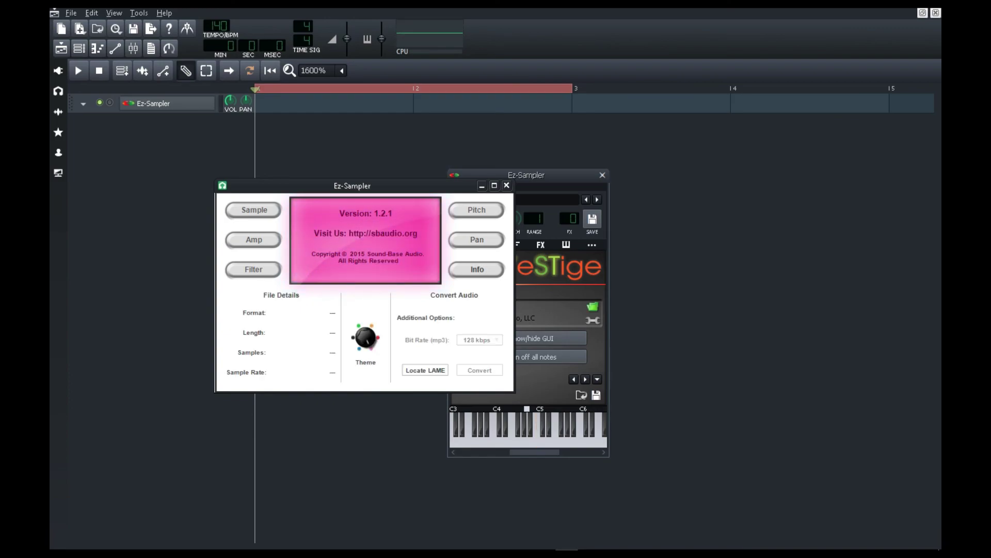